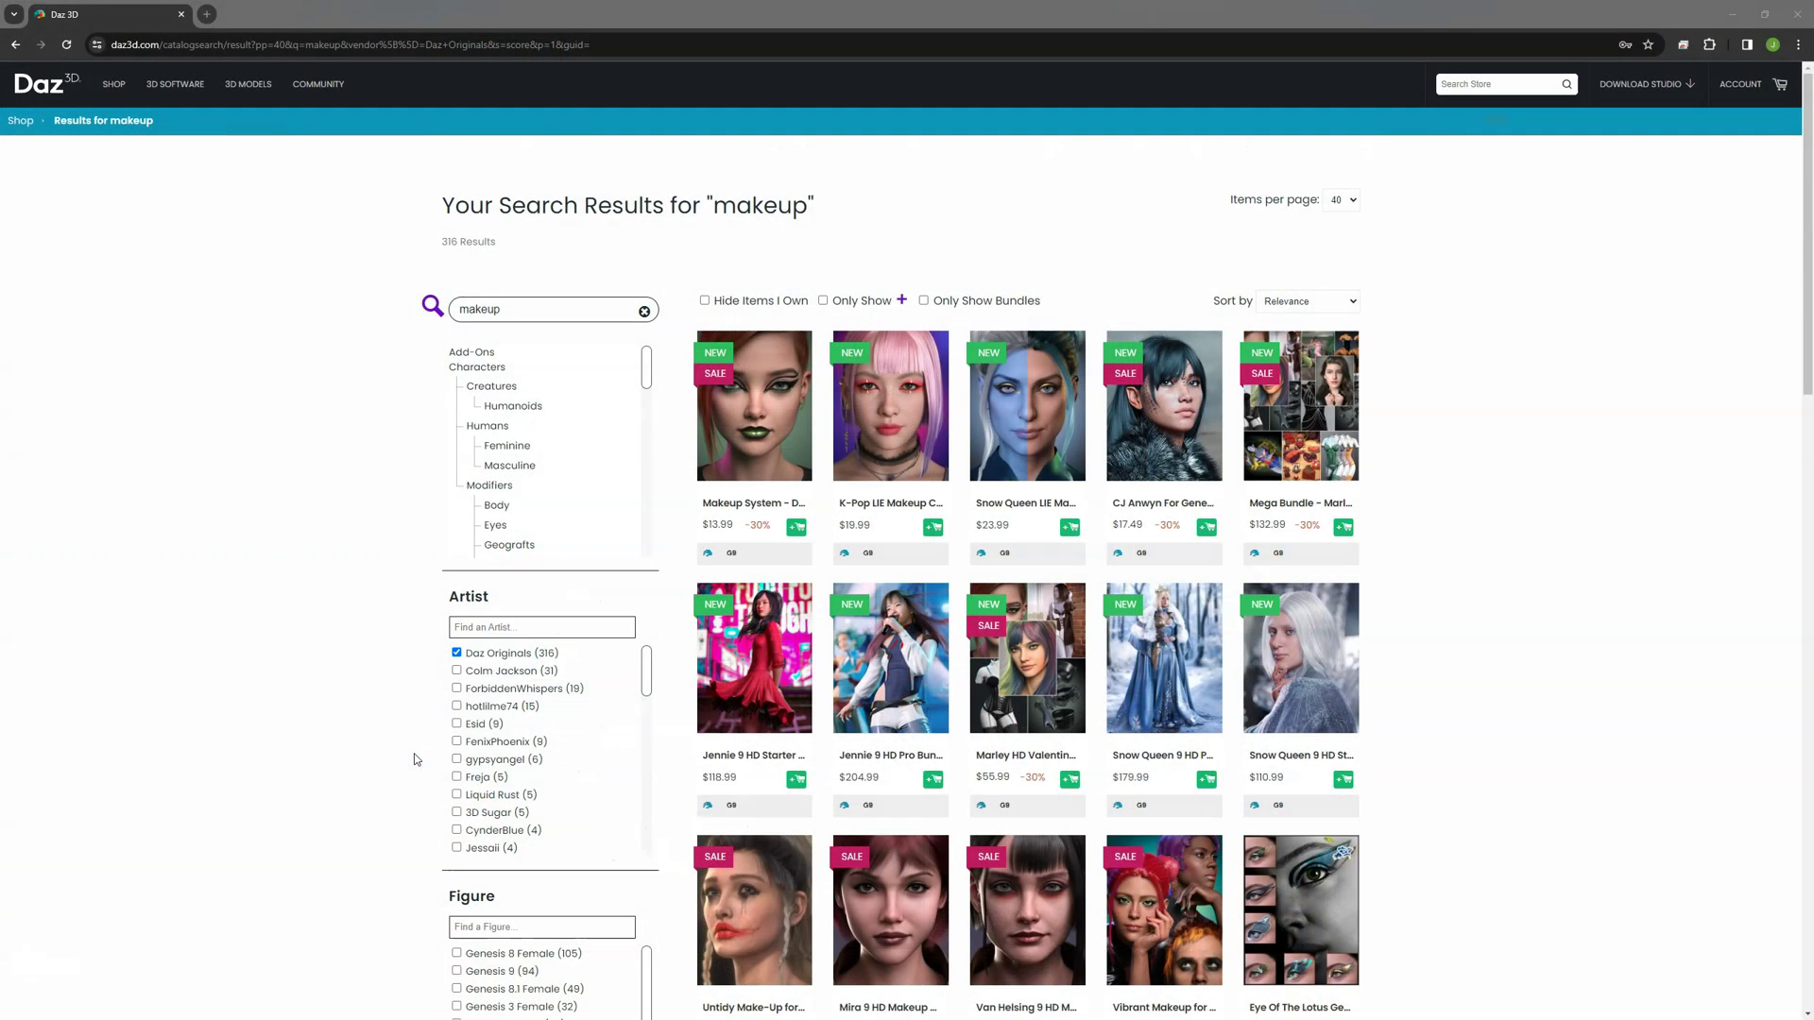
# Step: Browse the makeup search results, open the Ally 9 Makeup product page and review its details and included features
pyautogui.scroll(-1, 1422, 399)
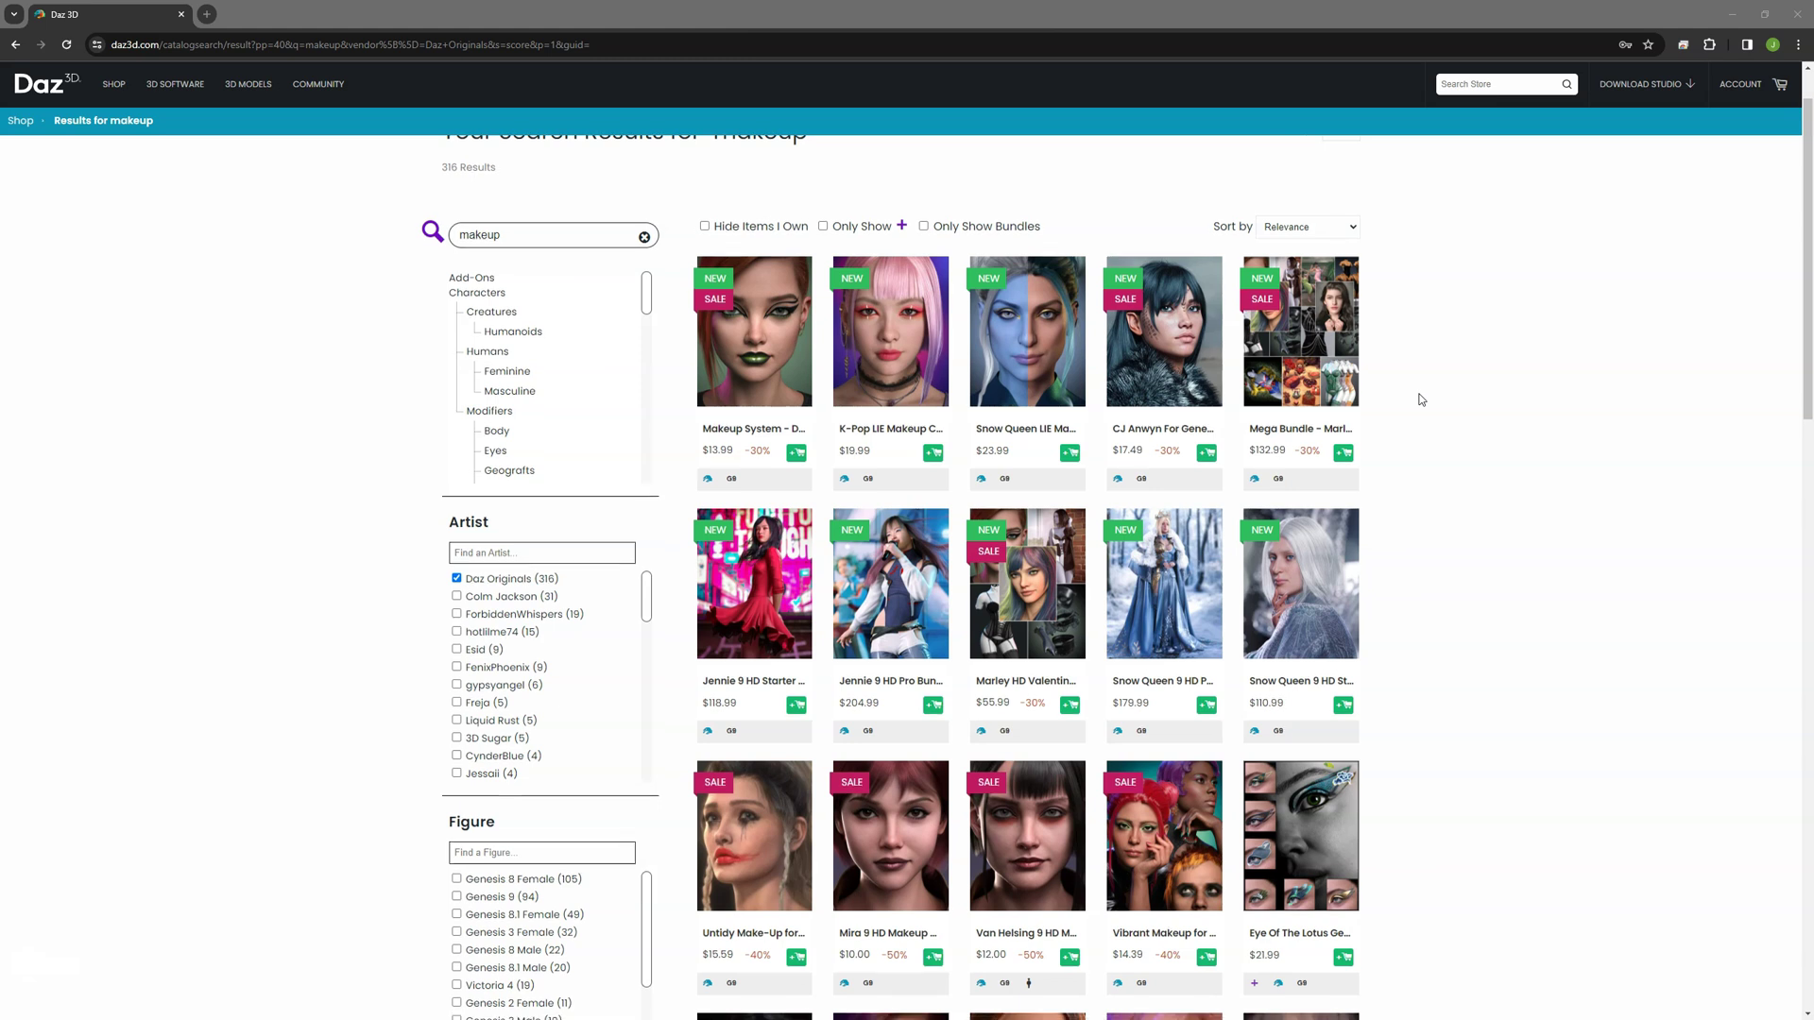
pyautogui.scroll(-4, 1422, 399)
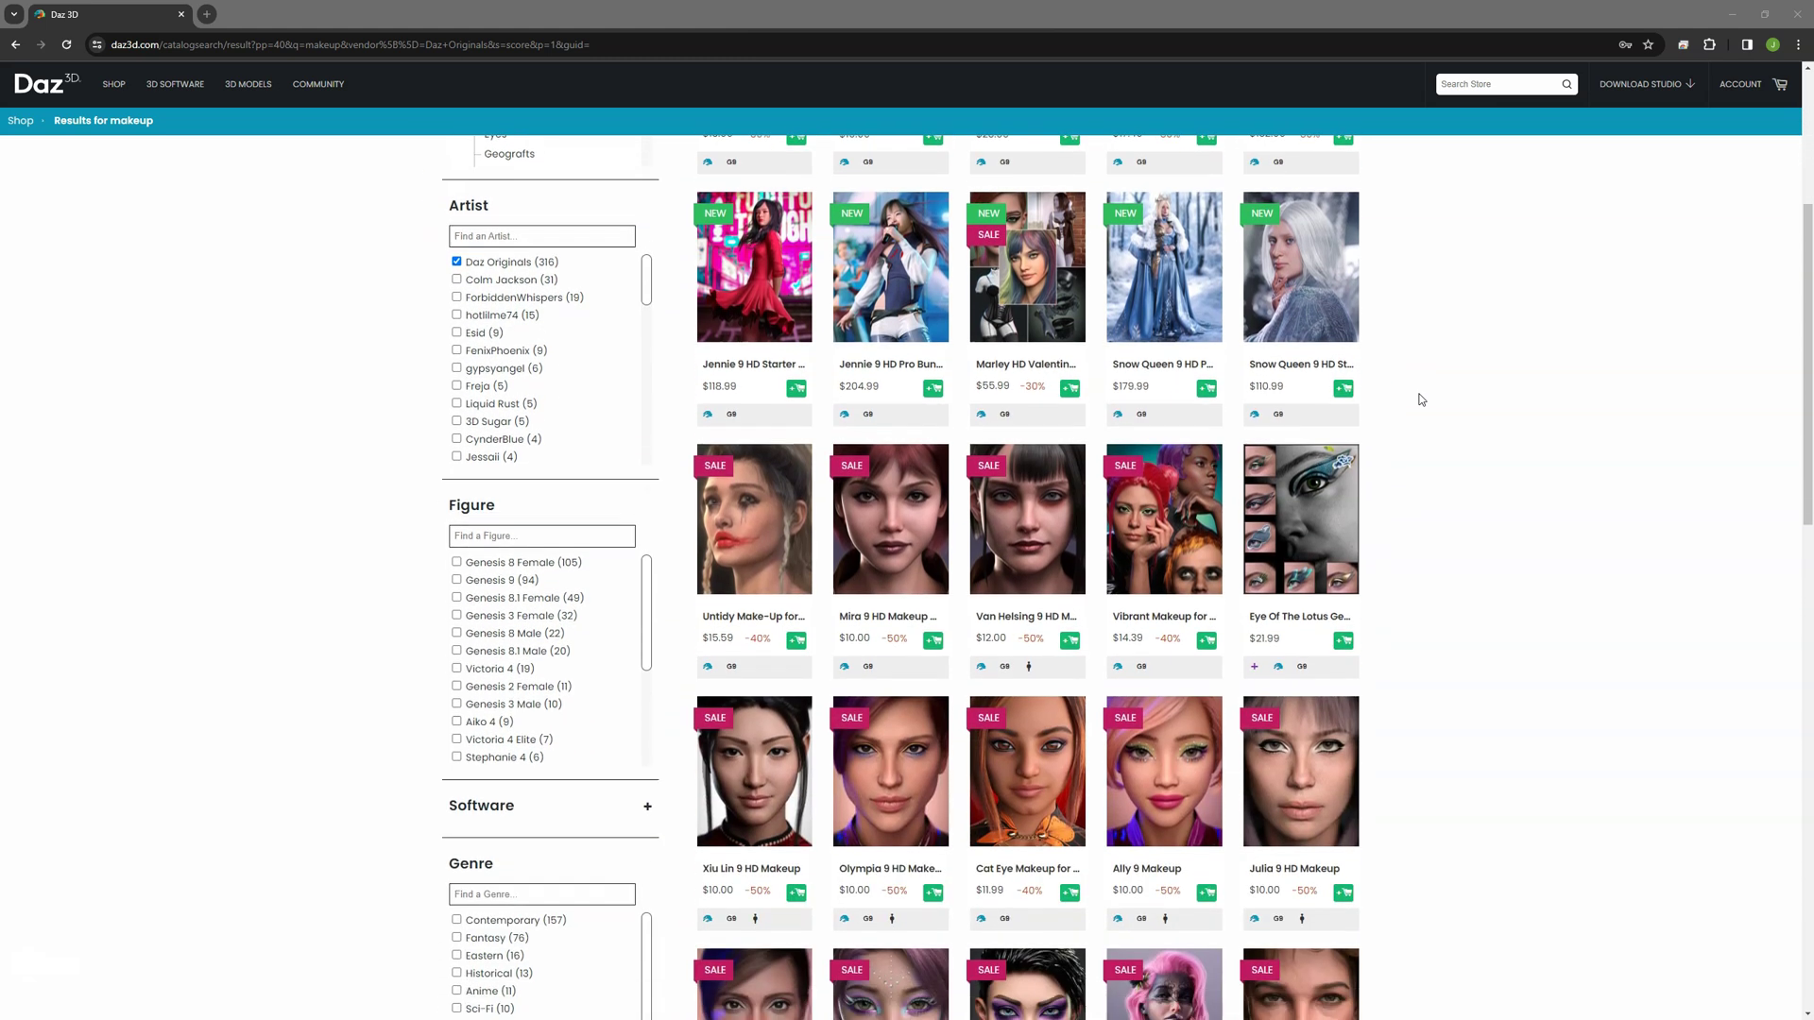
pyautogui.scroll(-2, 1422, 399)
pyautogui.scroll(-3, 1422, 398)
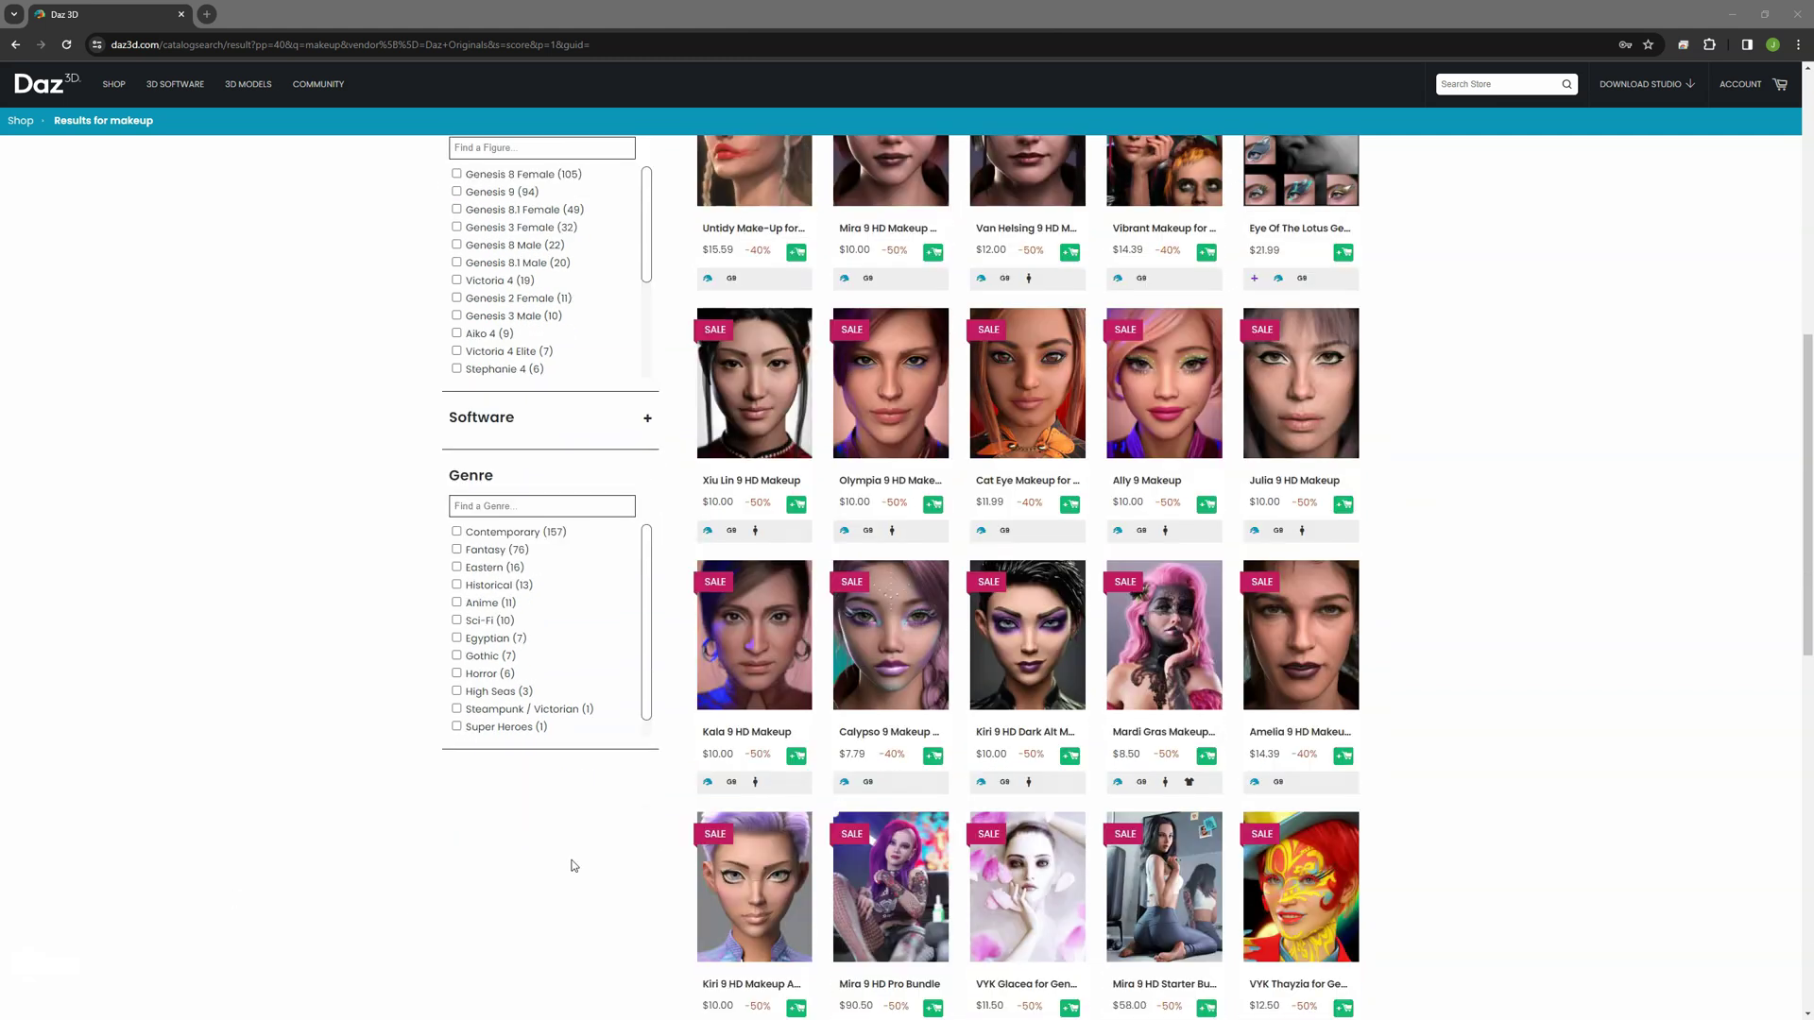
pyautogui.click(1162, 403)
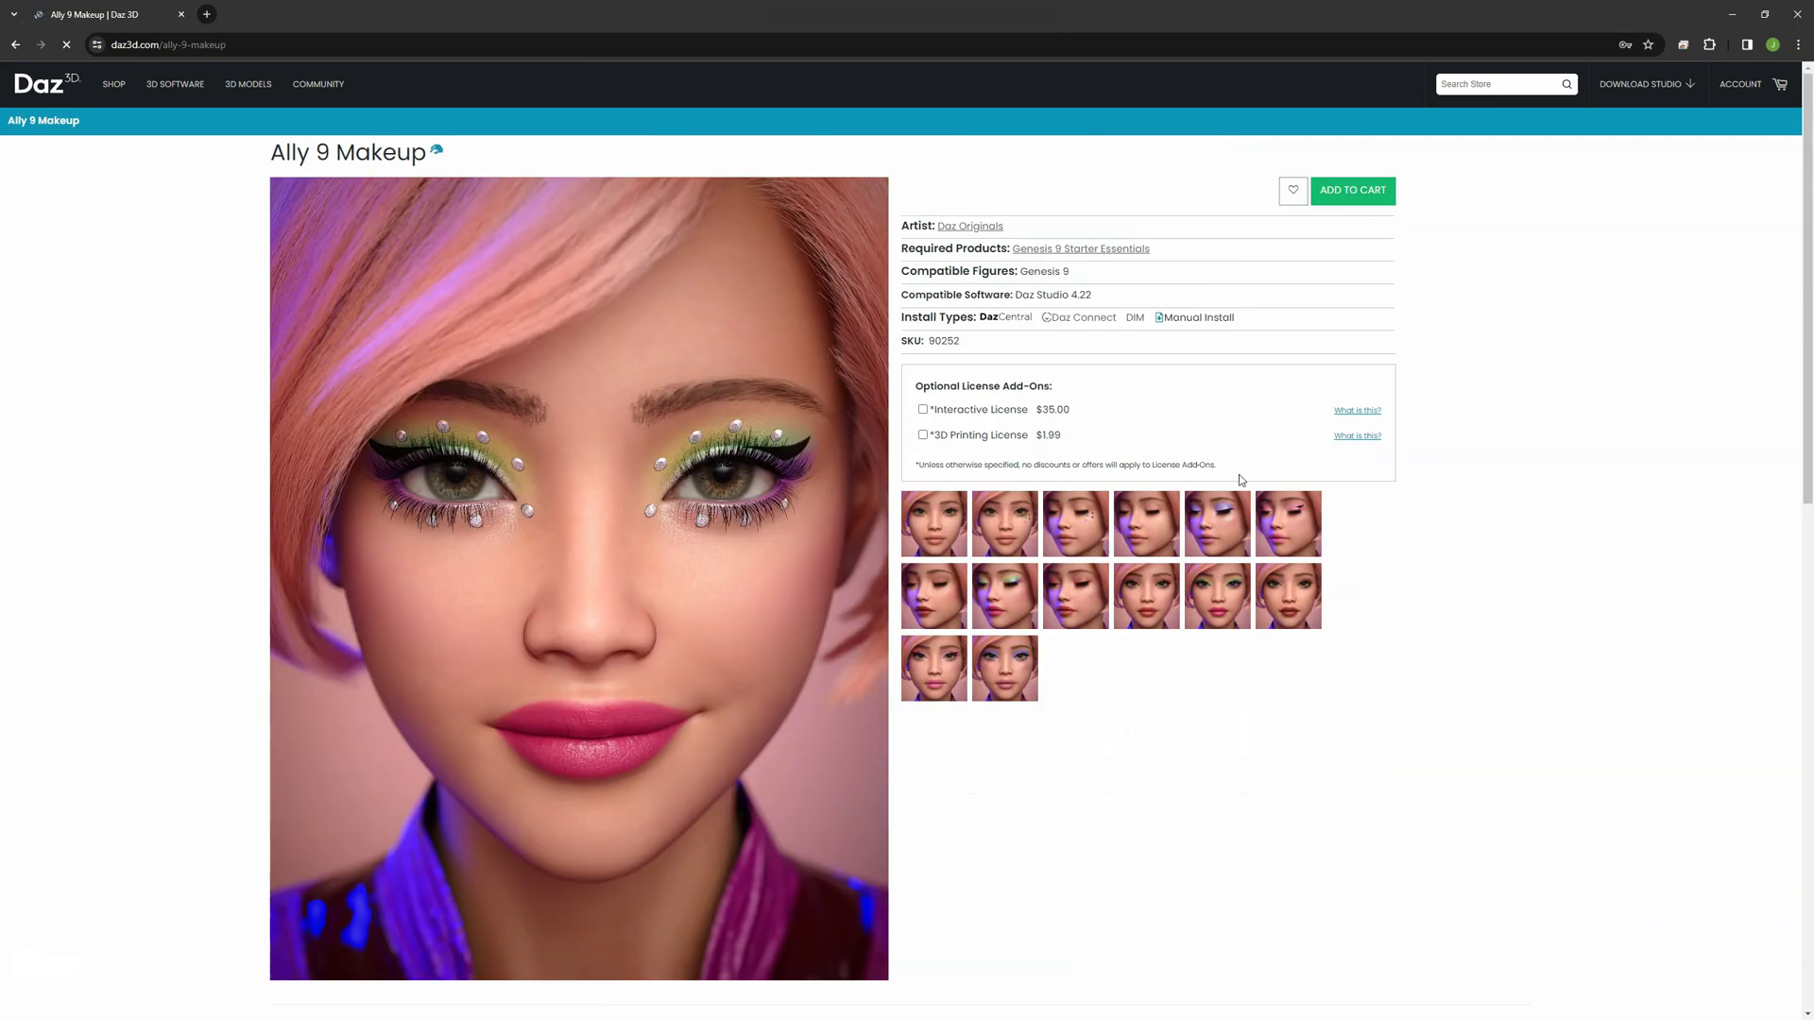
pyautogui.scroll(-4, 979, 747)
pyautogui.scroll(-7, 978, 747)
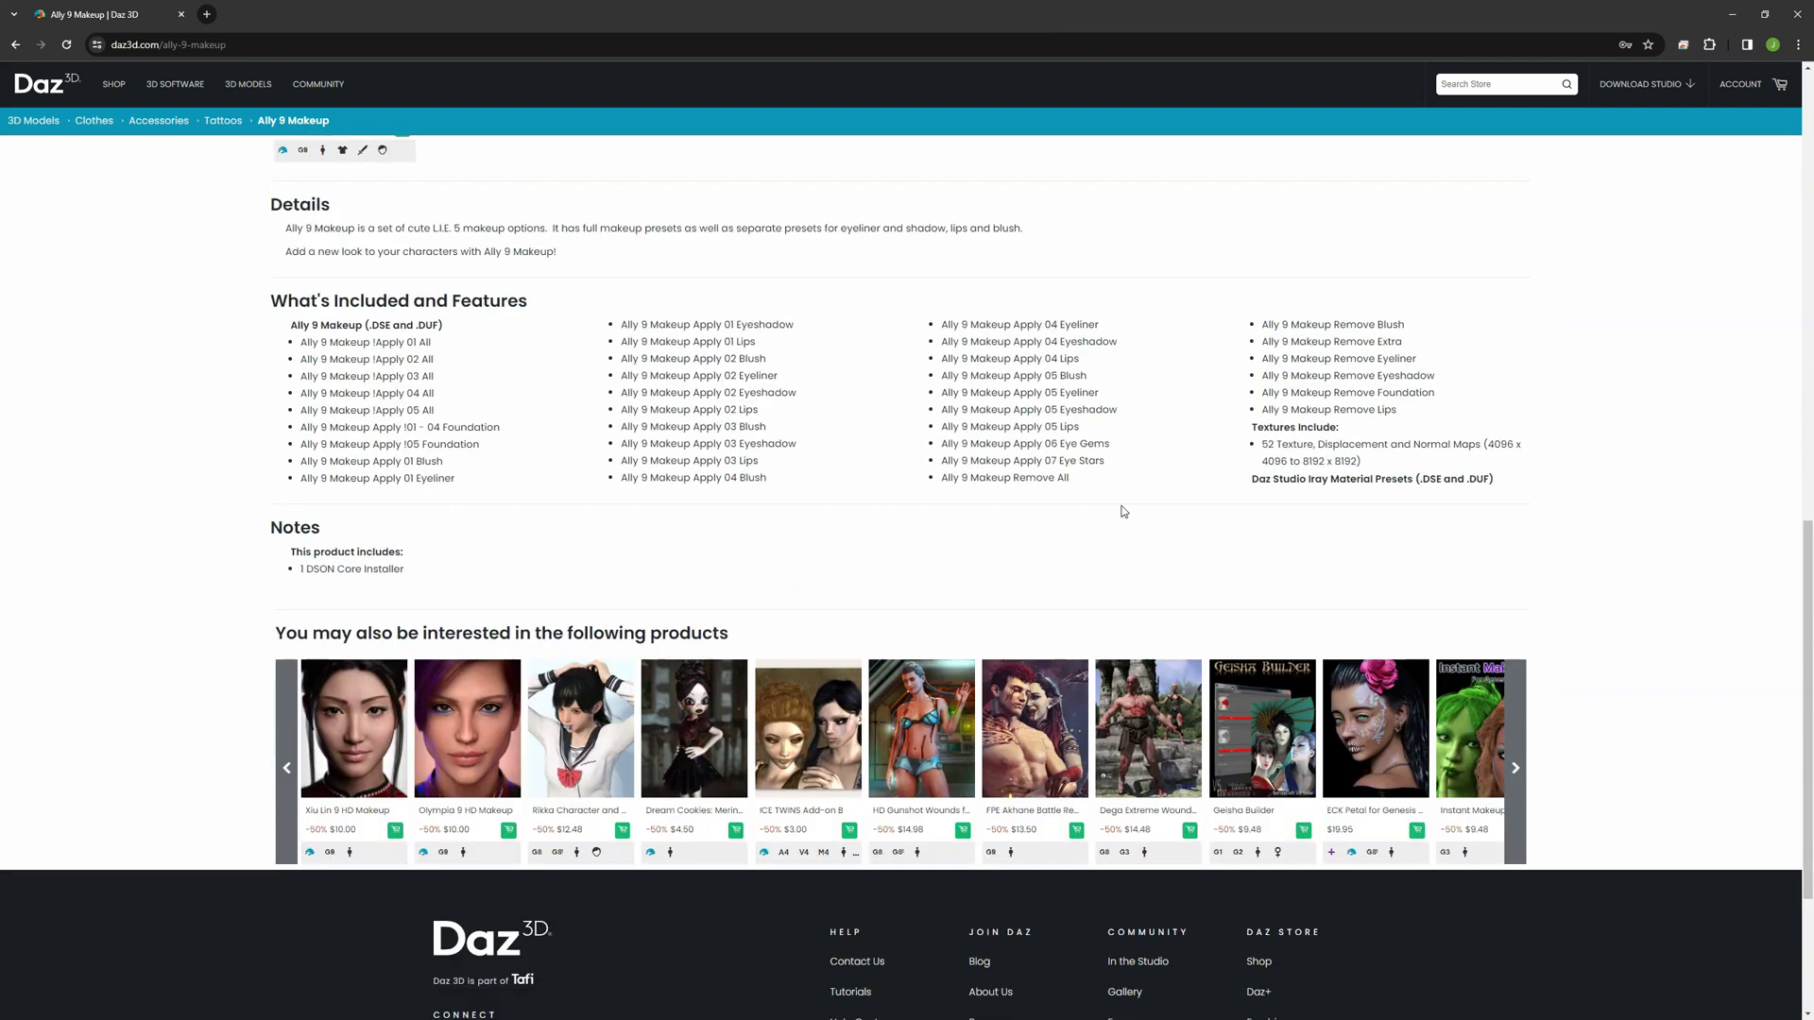
pyautogui.scroll(11, 1212, 514)
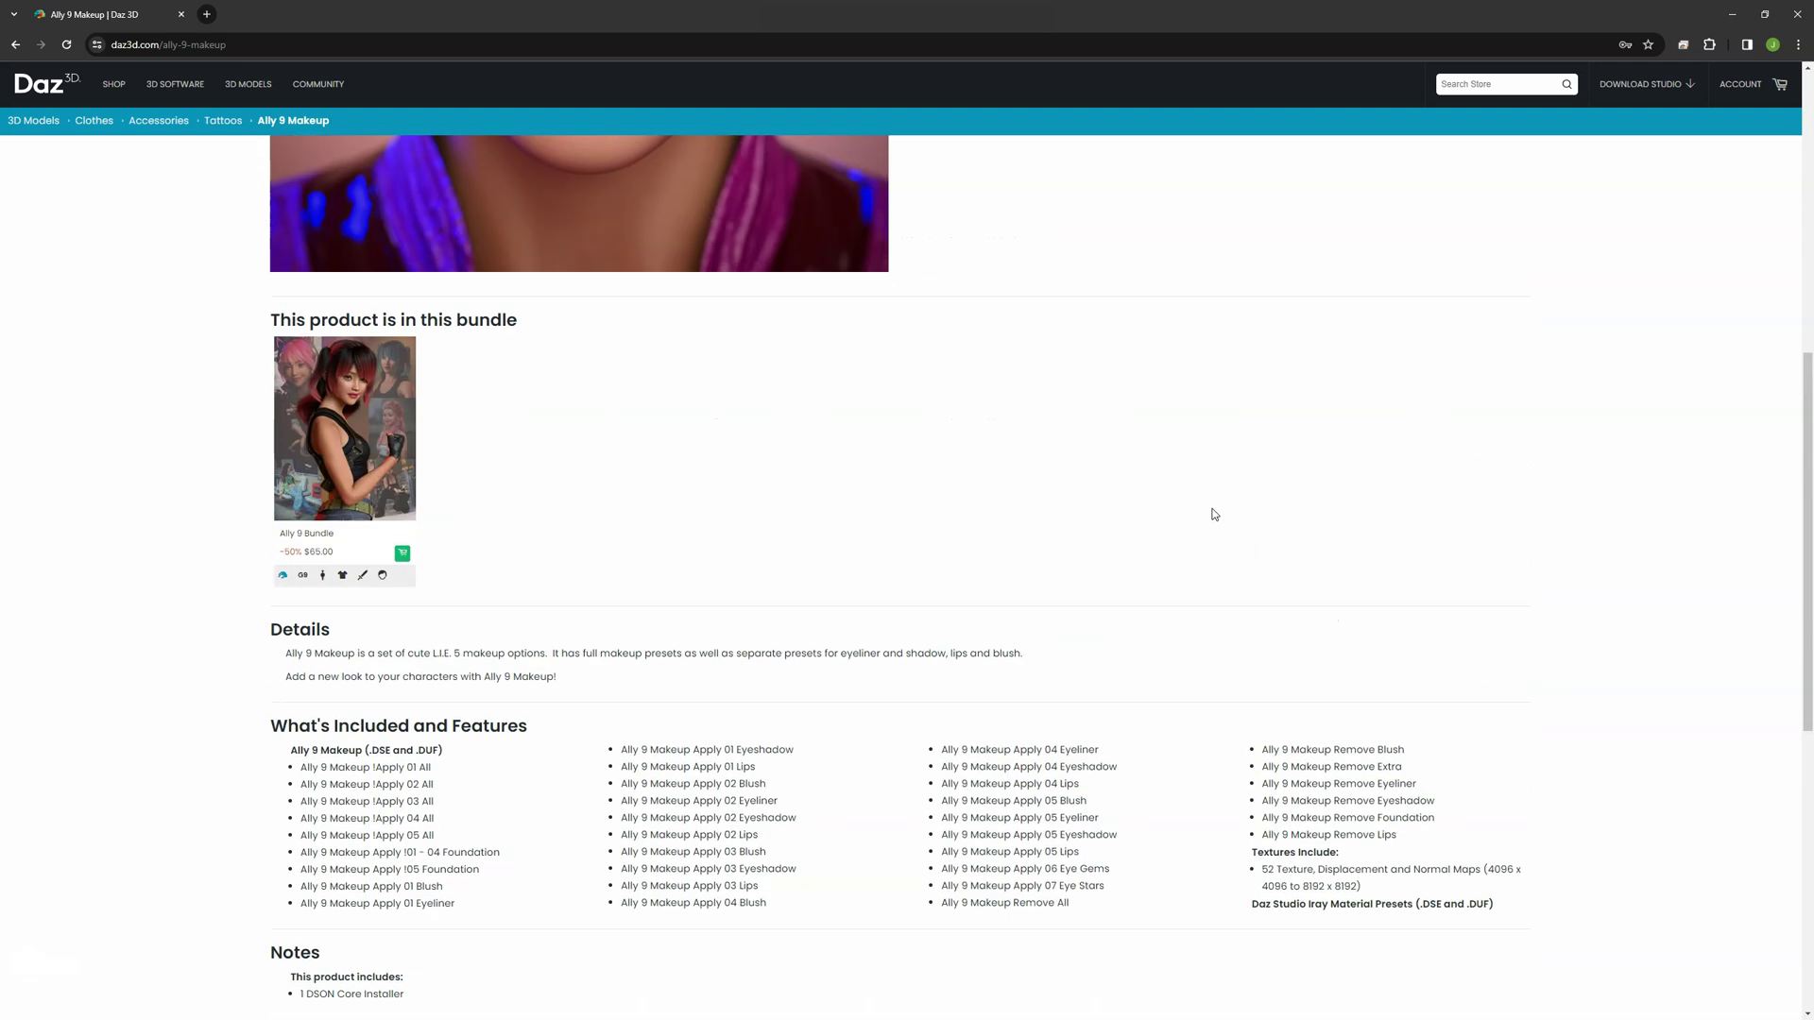
# Step: Look through the enlarged Ally 9 Makeup preview images to compare the makeup styles
pyautogui.click(1007, 522)
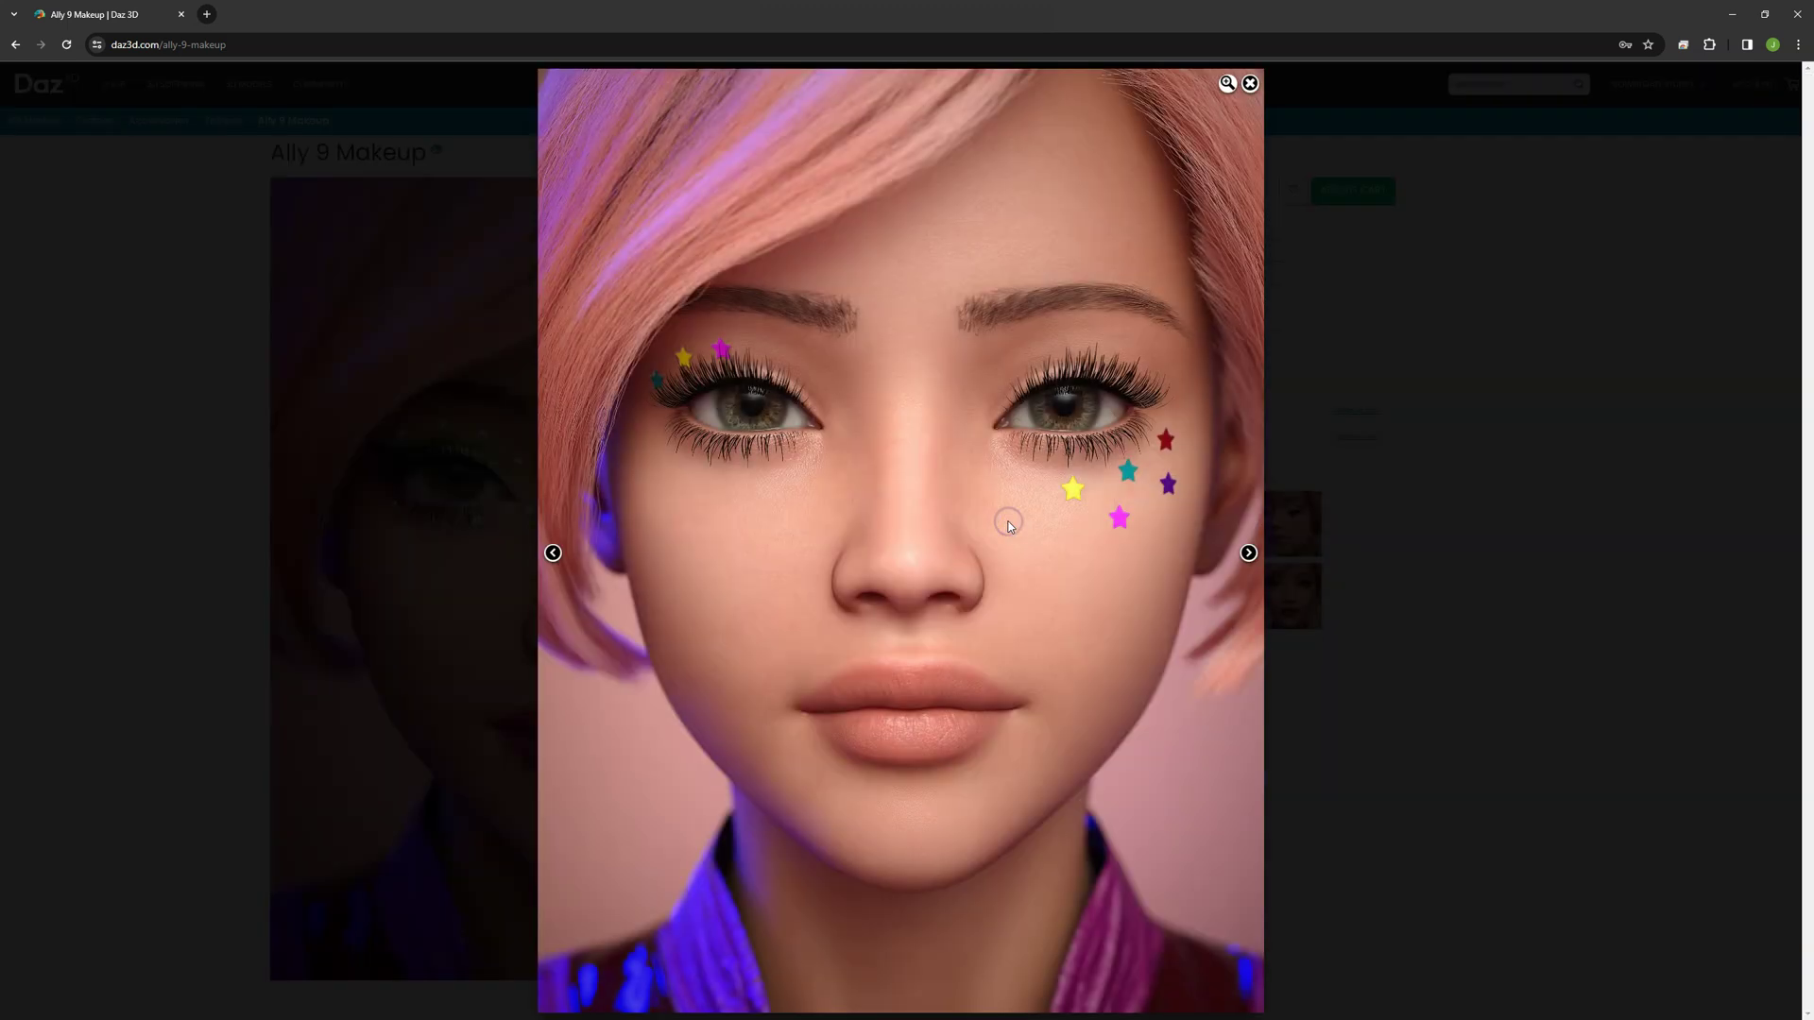
pyautogui.press('Right')
pyautogui.press('Right')
pyautogui.press('Right')
pyautogui.press('Right')
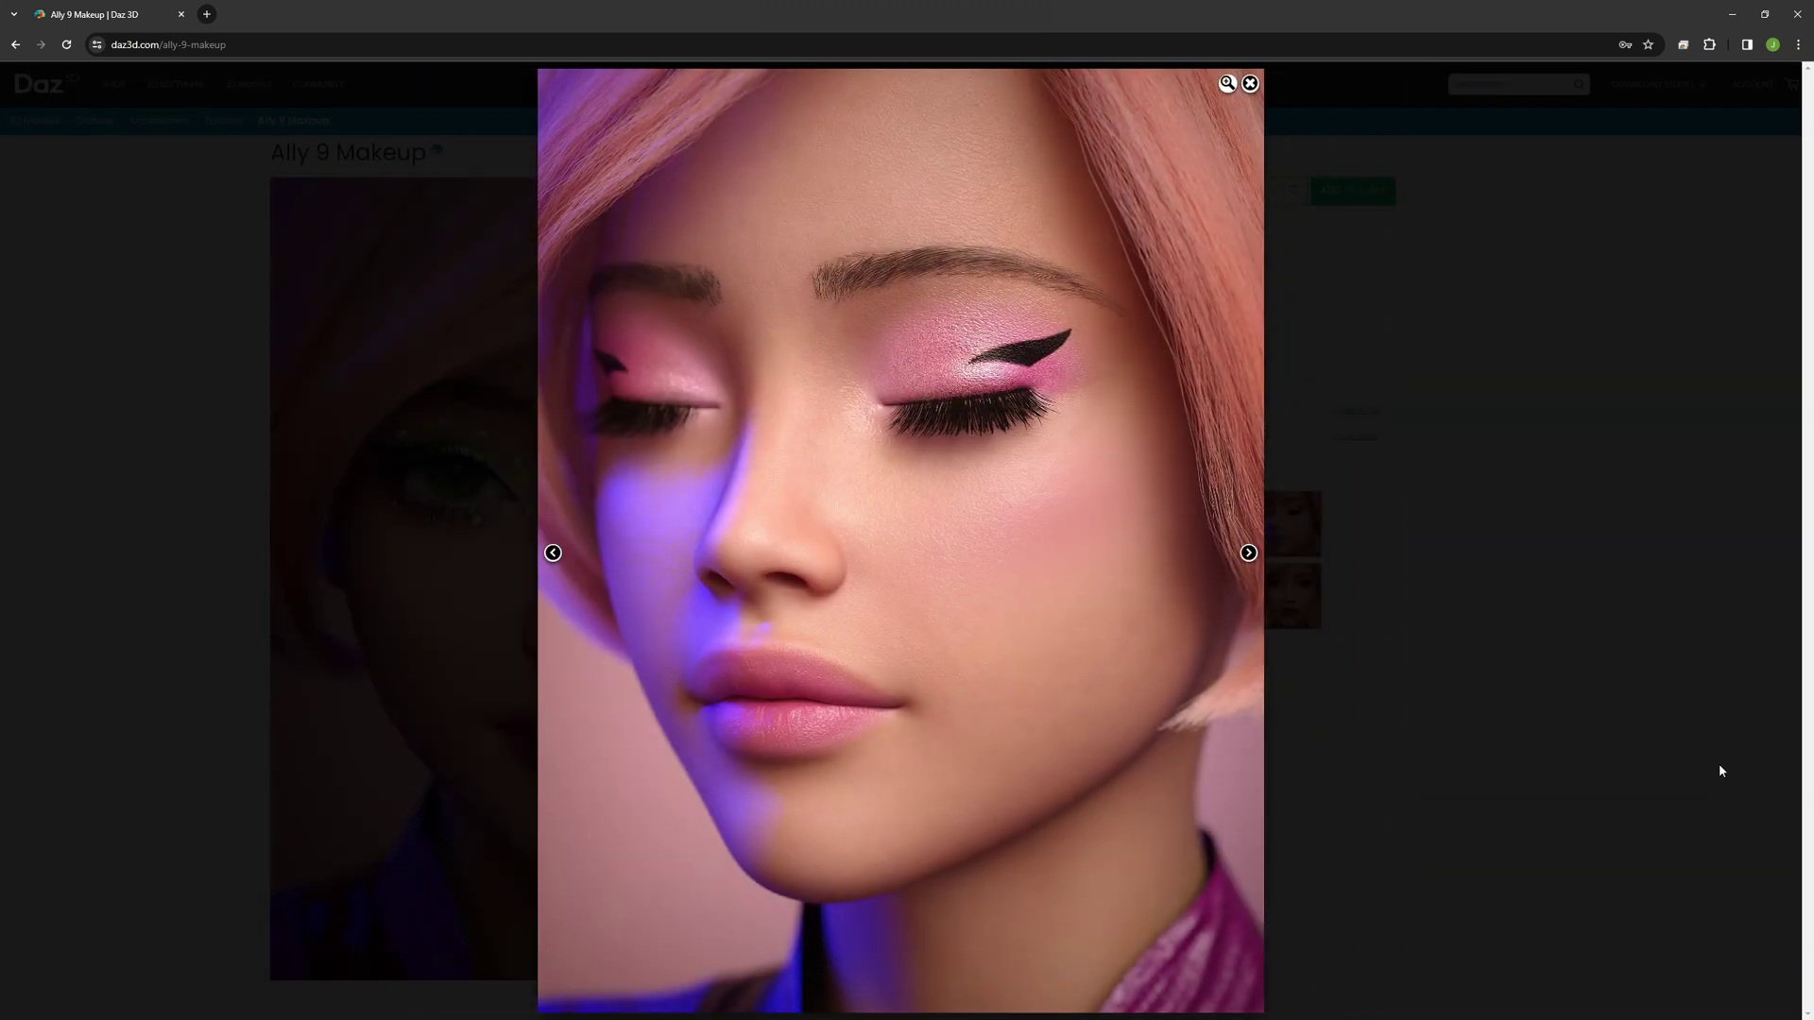
pyautogui.press('Right')
pyautogui.press('Right')
pyautogui.press('Right')
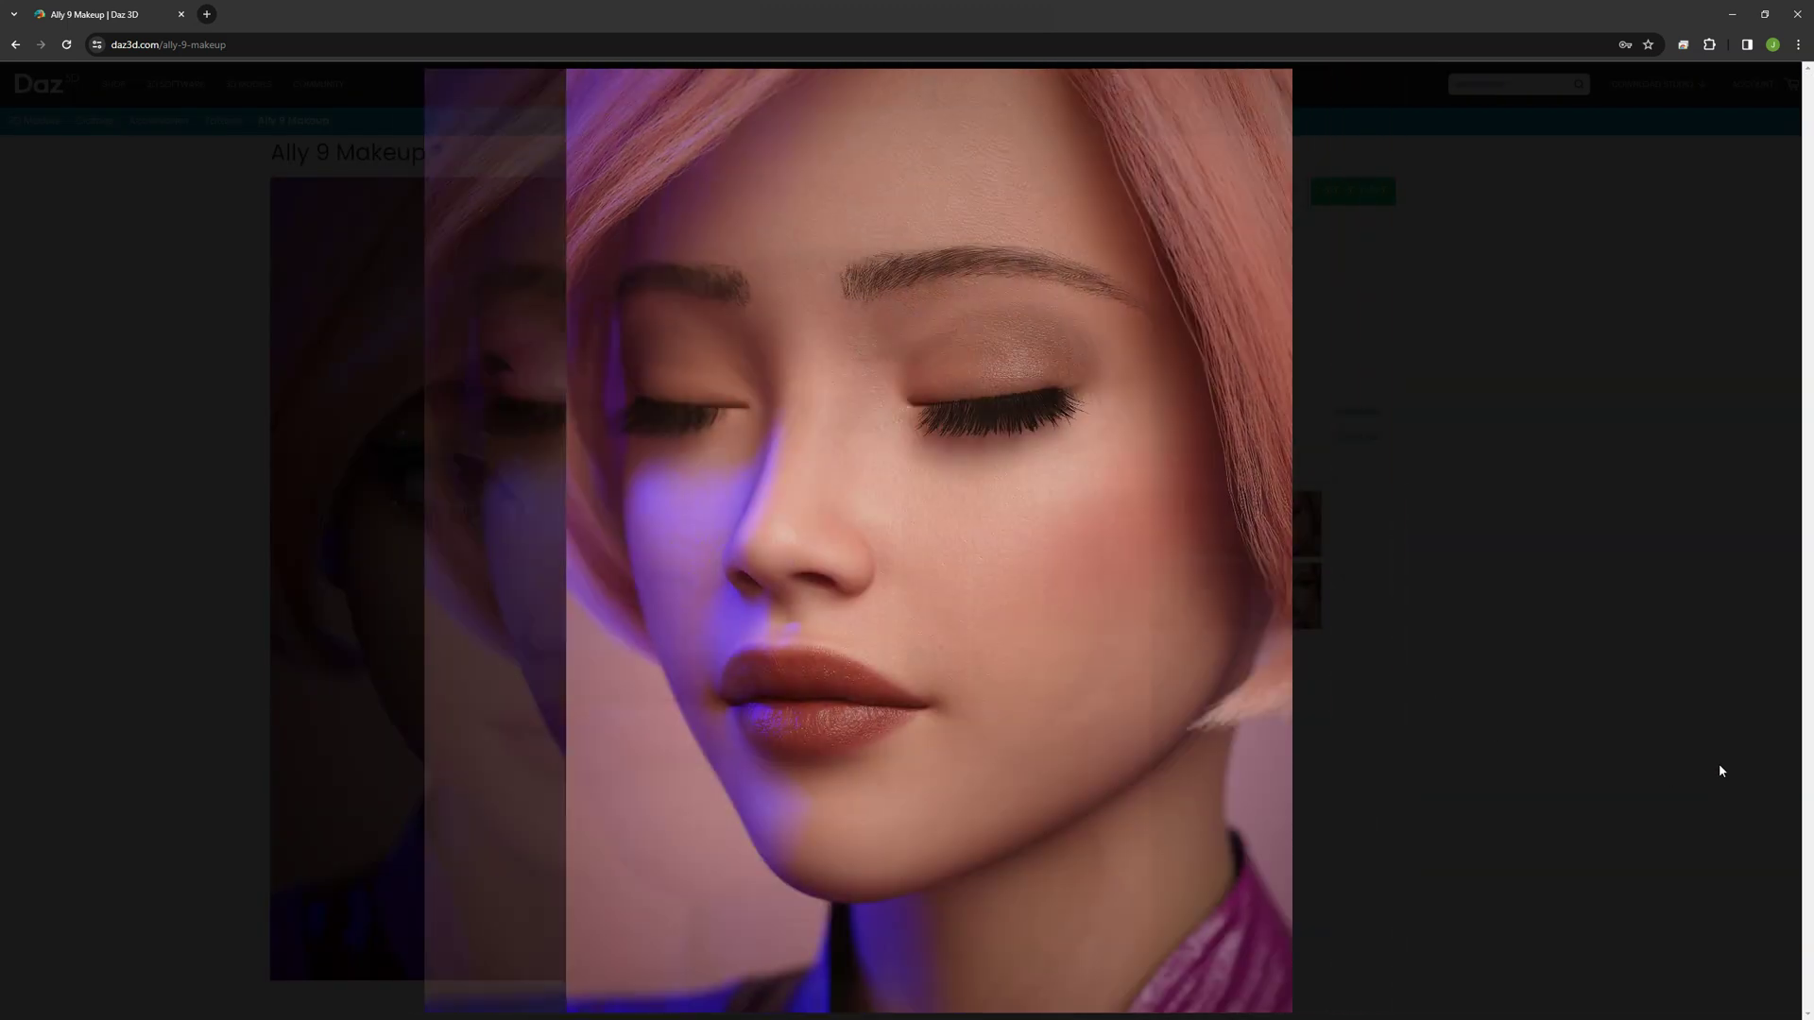
pyautogui.press('Right')
pyautogui.press('Right')
pyautogui.press('Right')
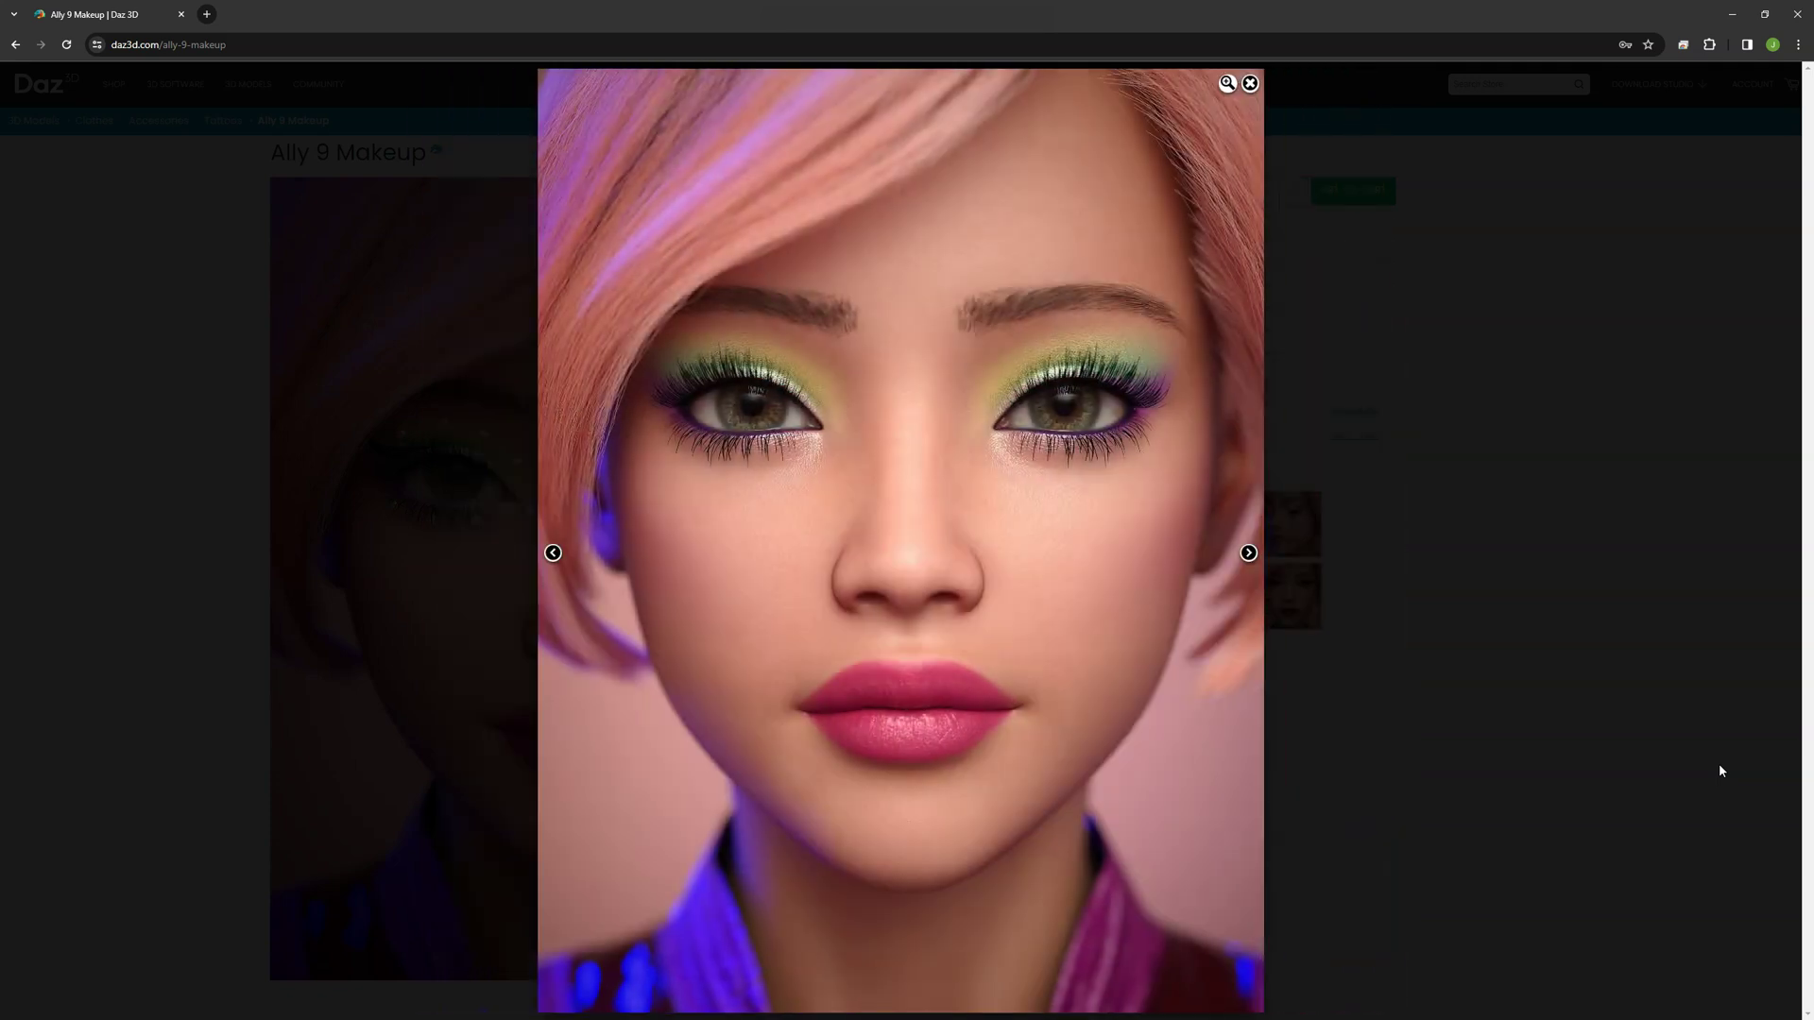
pyautogui.press('Right')
pyautogui.press('Right')
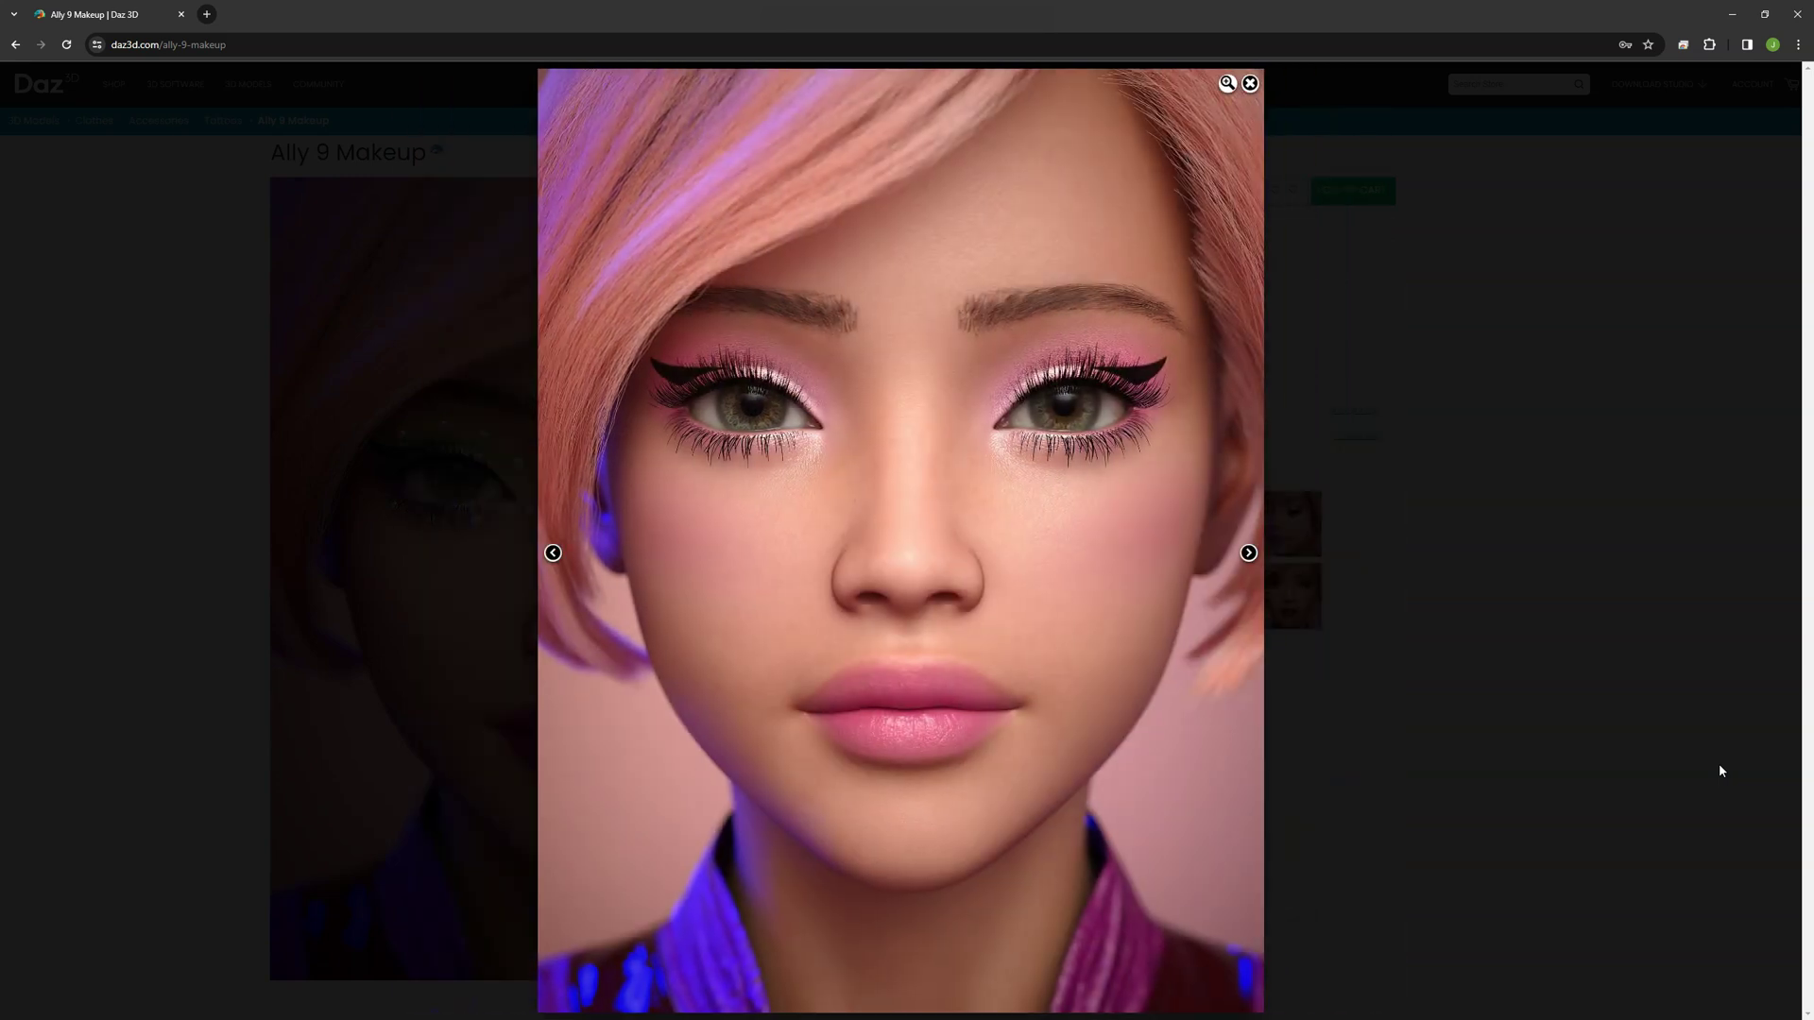
pyautogui.press('Right')
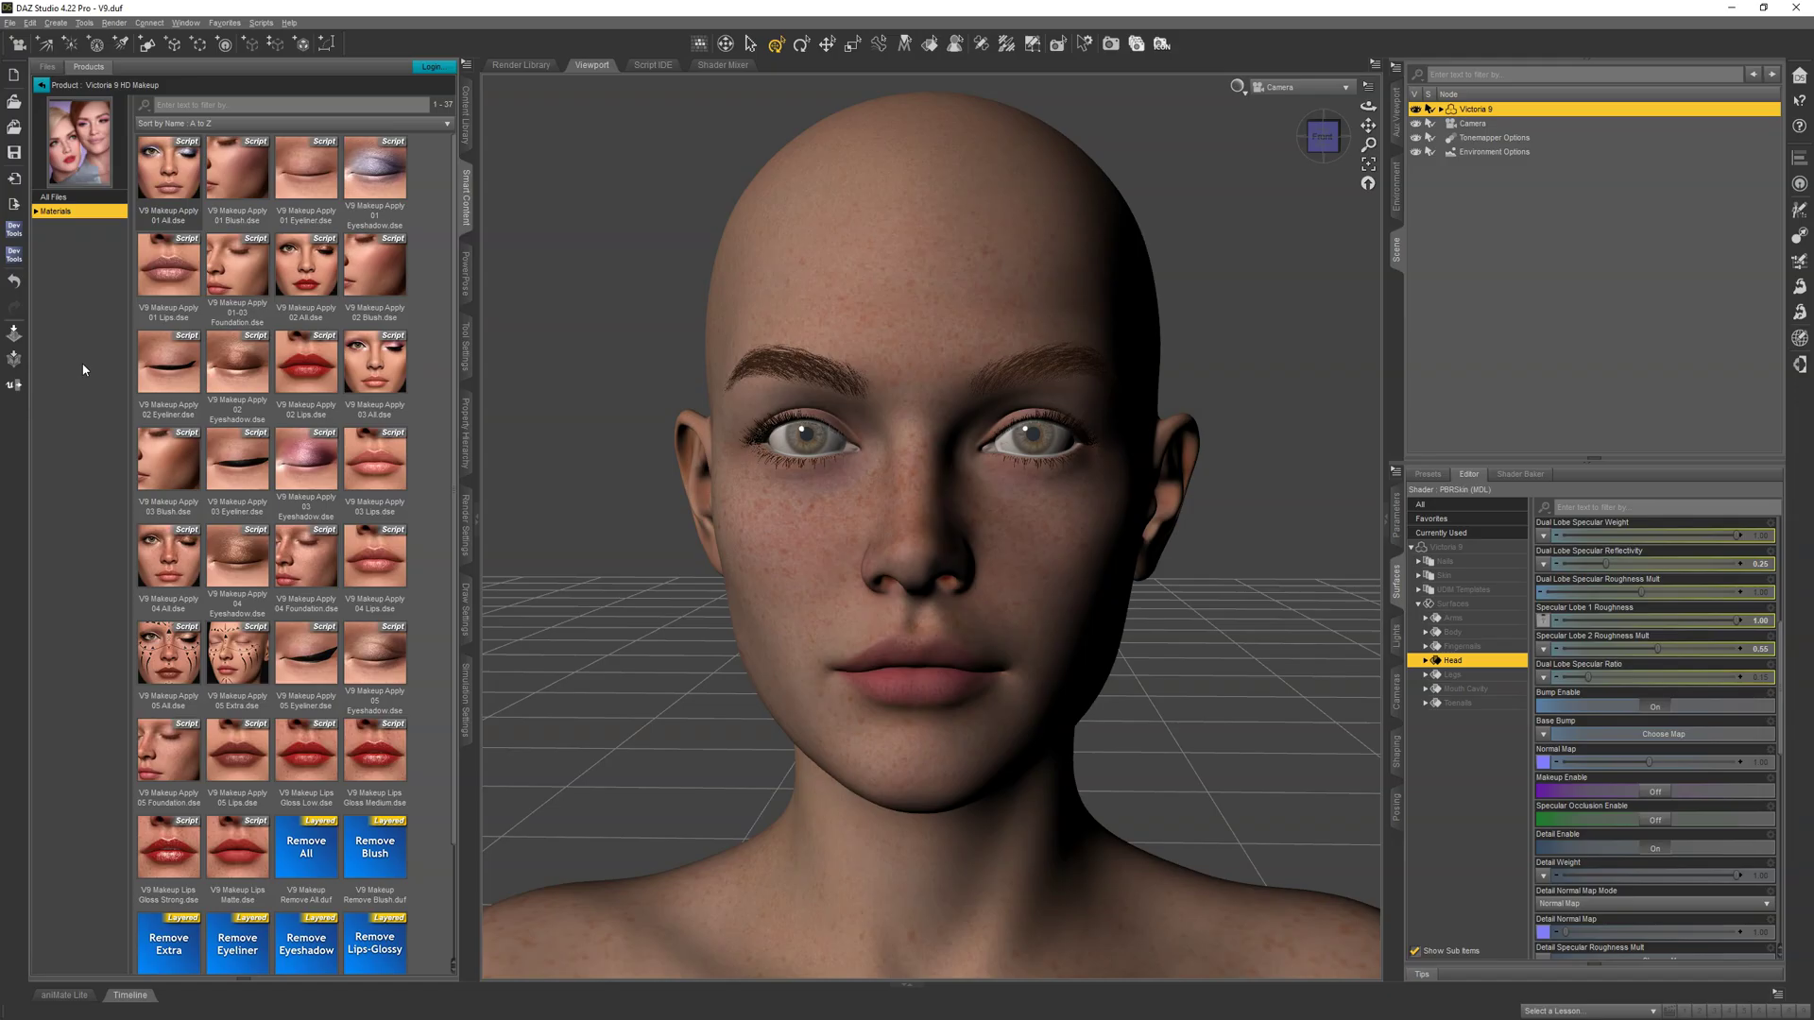
# Step: Load the V9 Makeup Apply 01 All preset onto Victoria 9 and preview the viewport in NVIDIA Iray
pyautogui.doubleClick(168, 178)
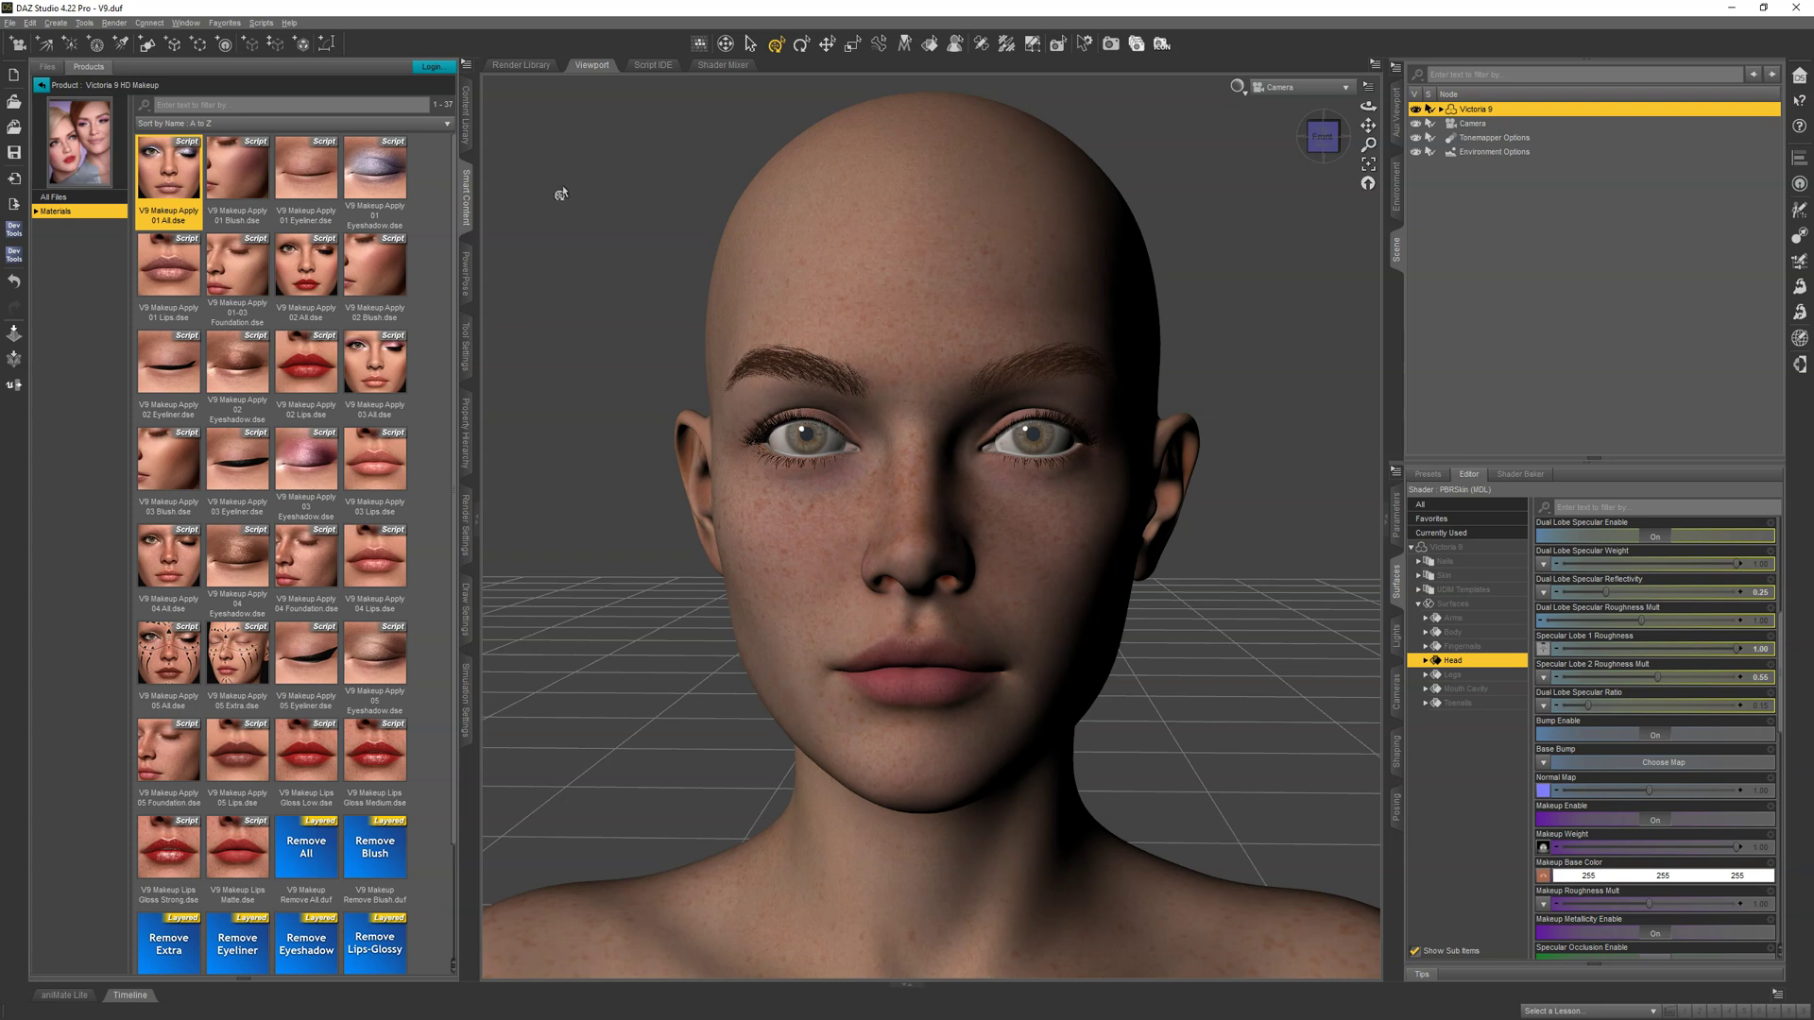
pyautogui.click(1240, 90)
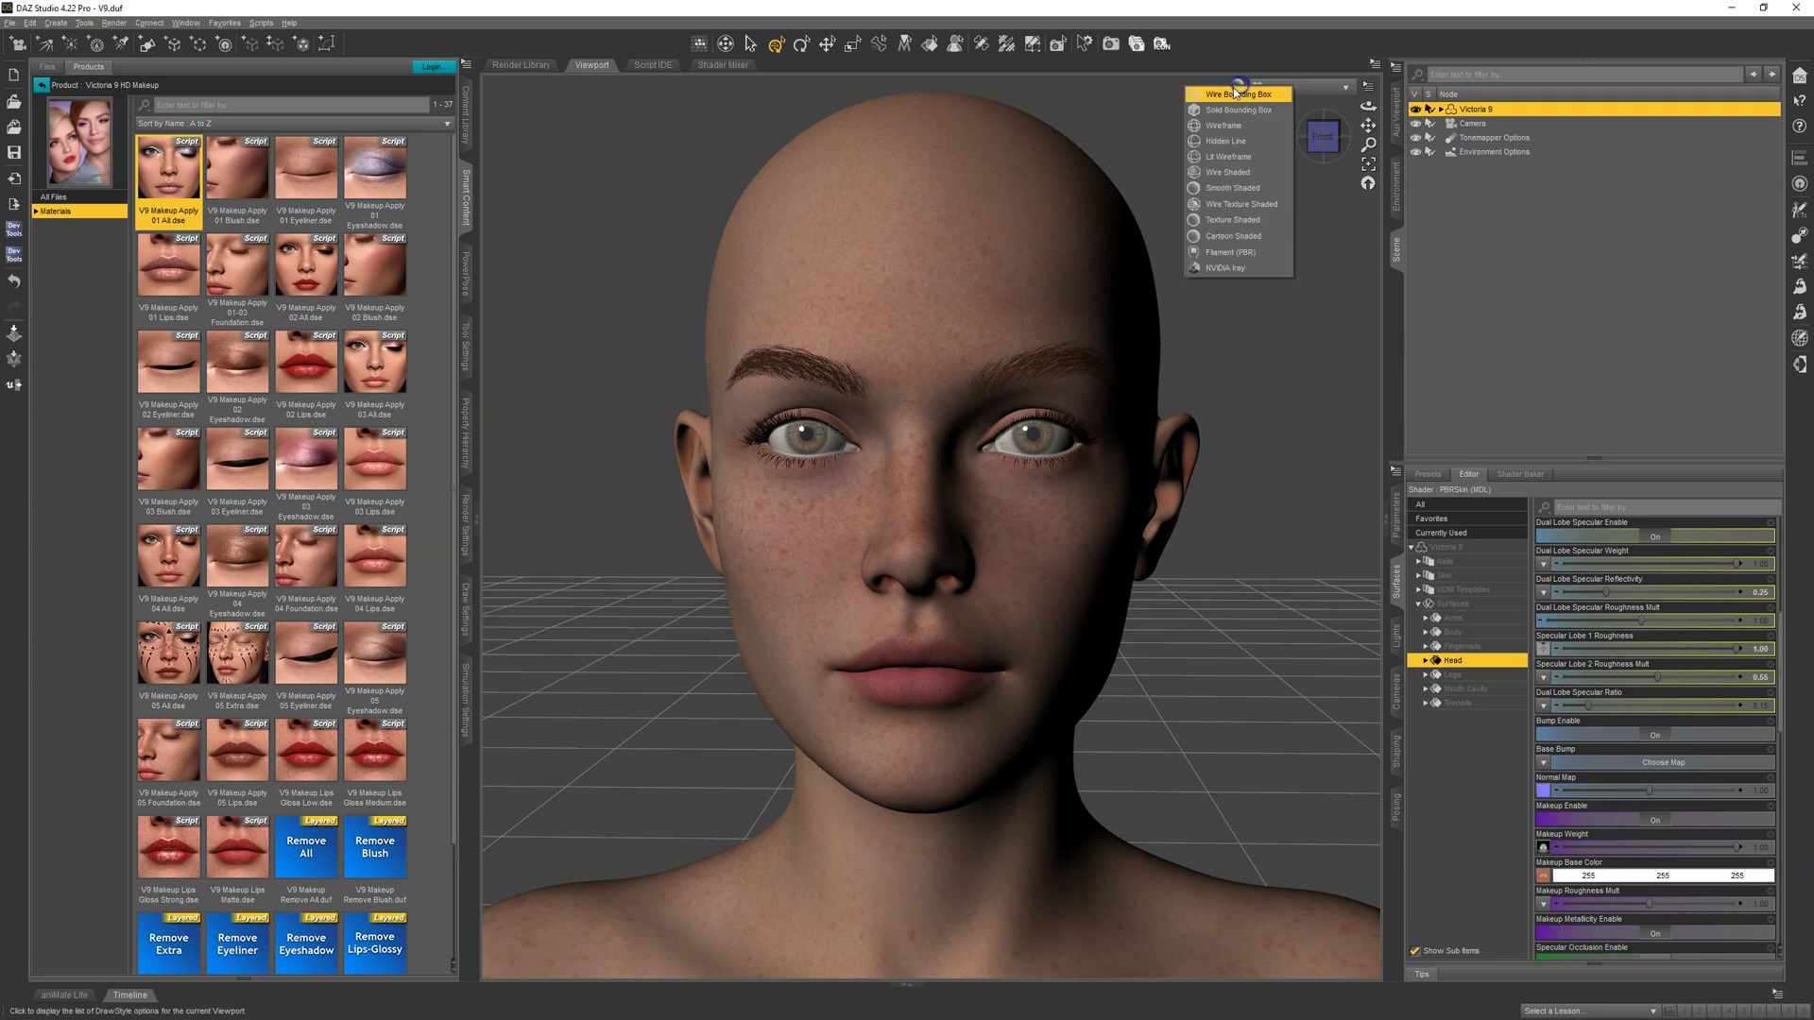
pyautogui.click(1247, 274)
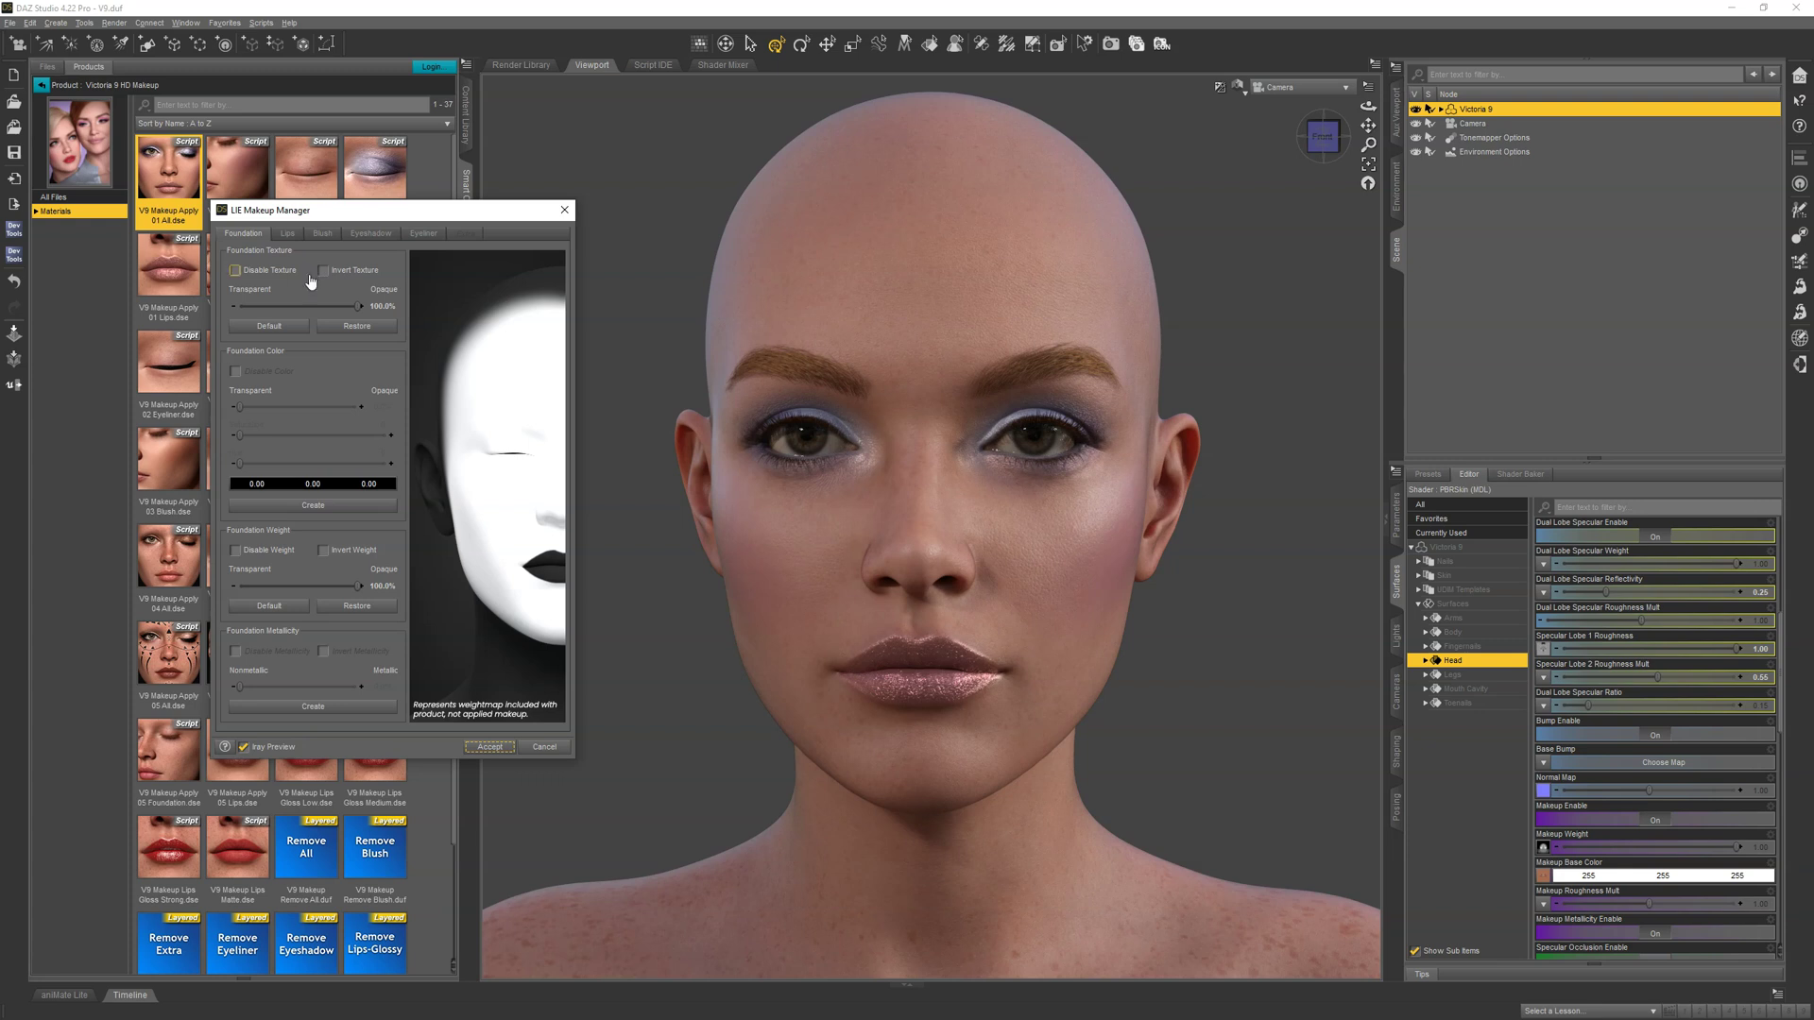
# Step: Disable the foundation texture and re-enable it to compare its effect on the face
pyautogui.click(236, 273)
pyautogui.click(236, 272)
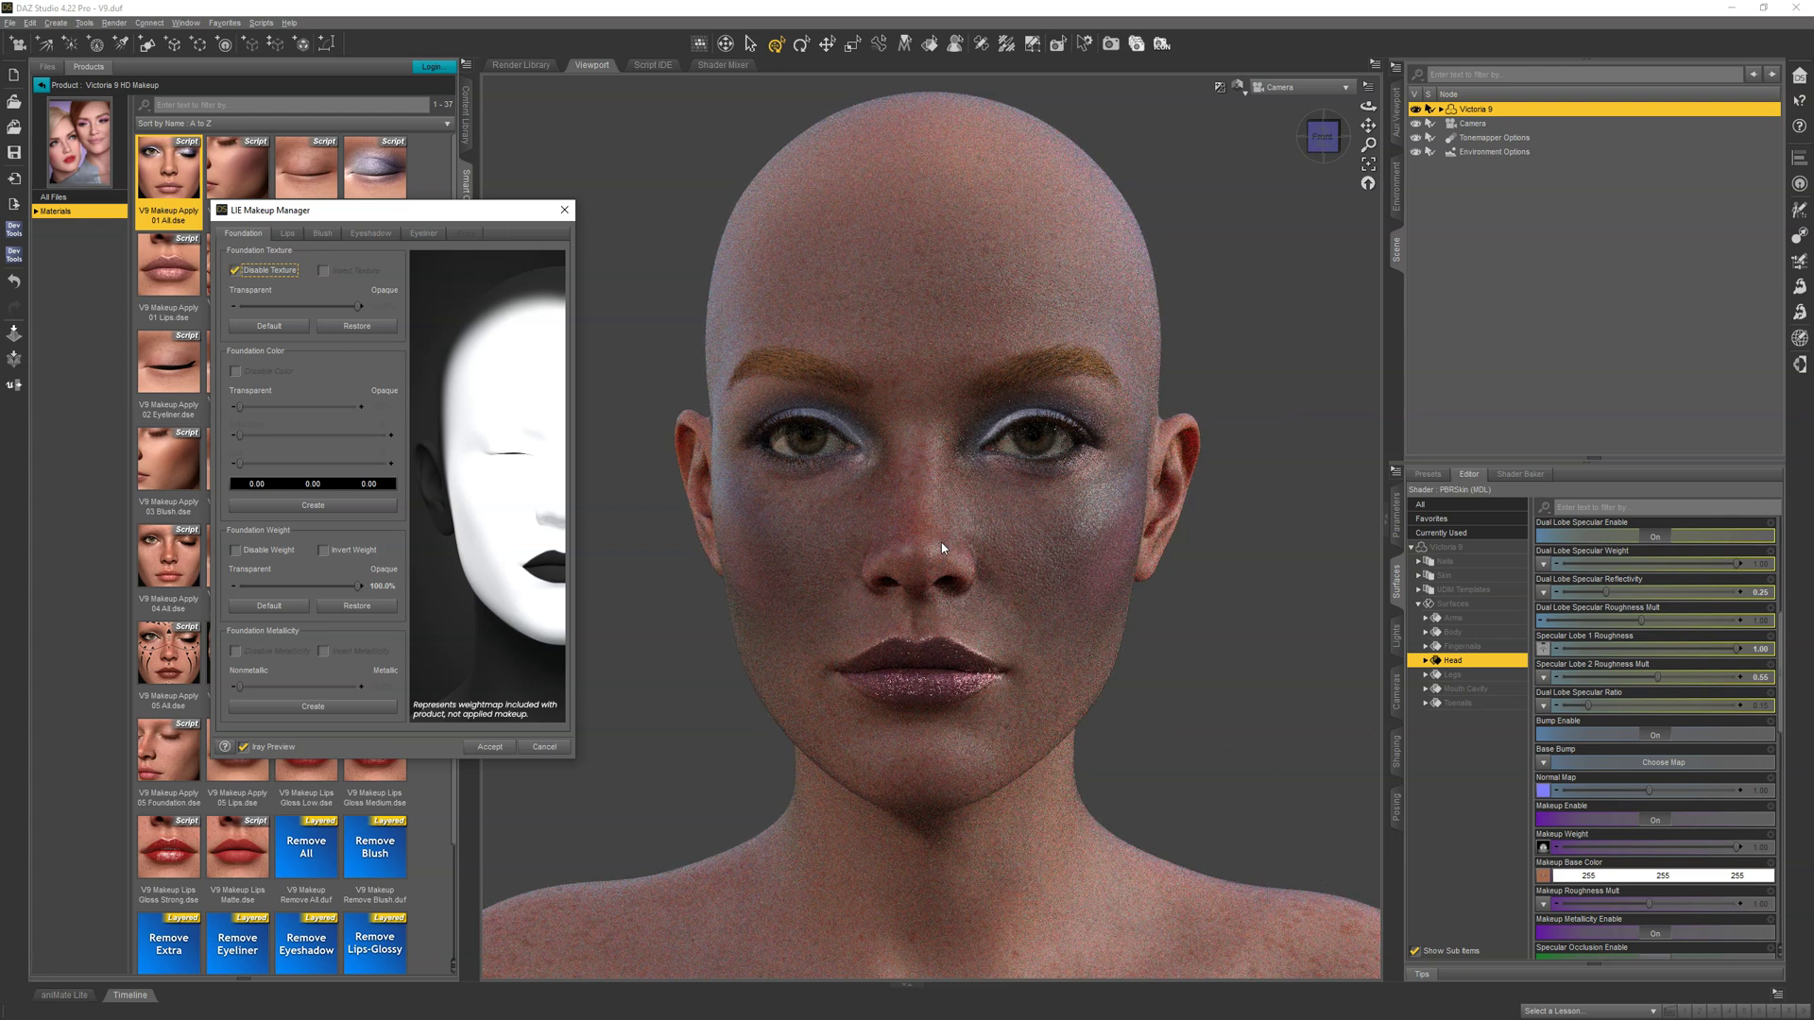
pyautogui.click(234, 274)
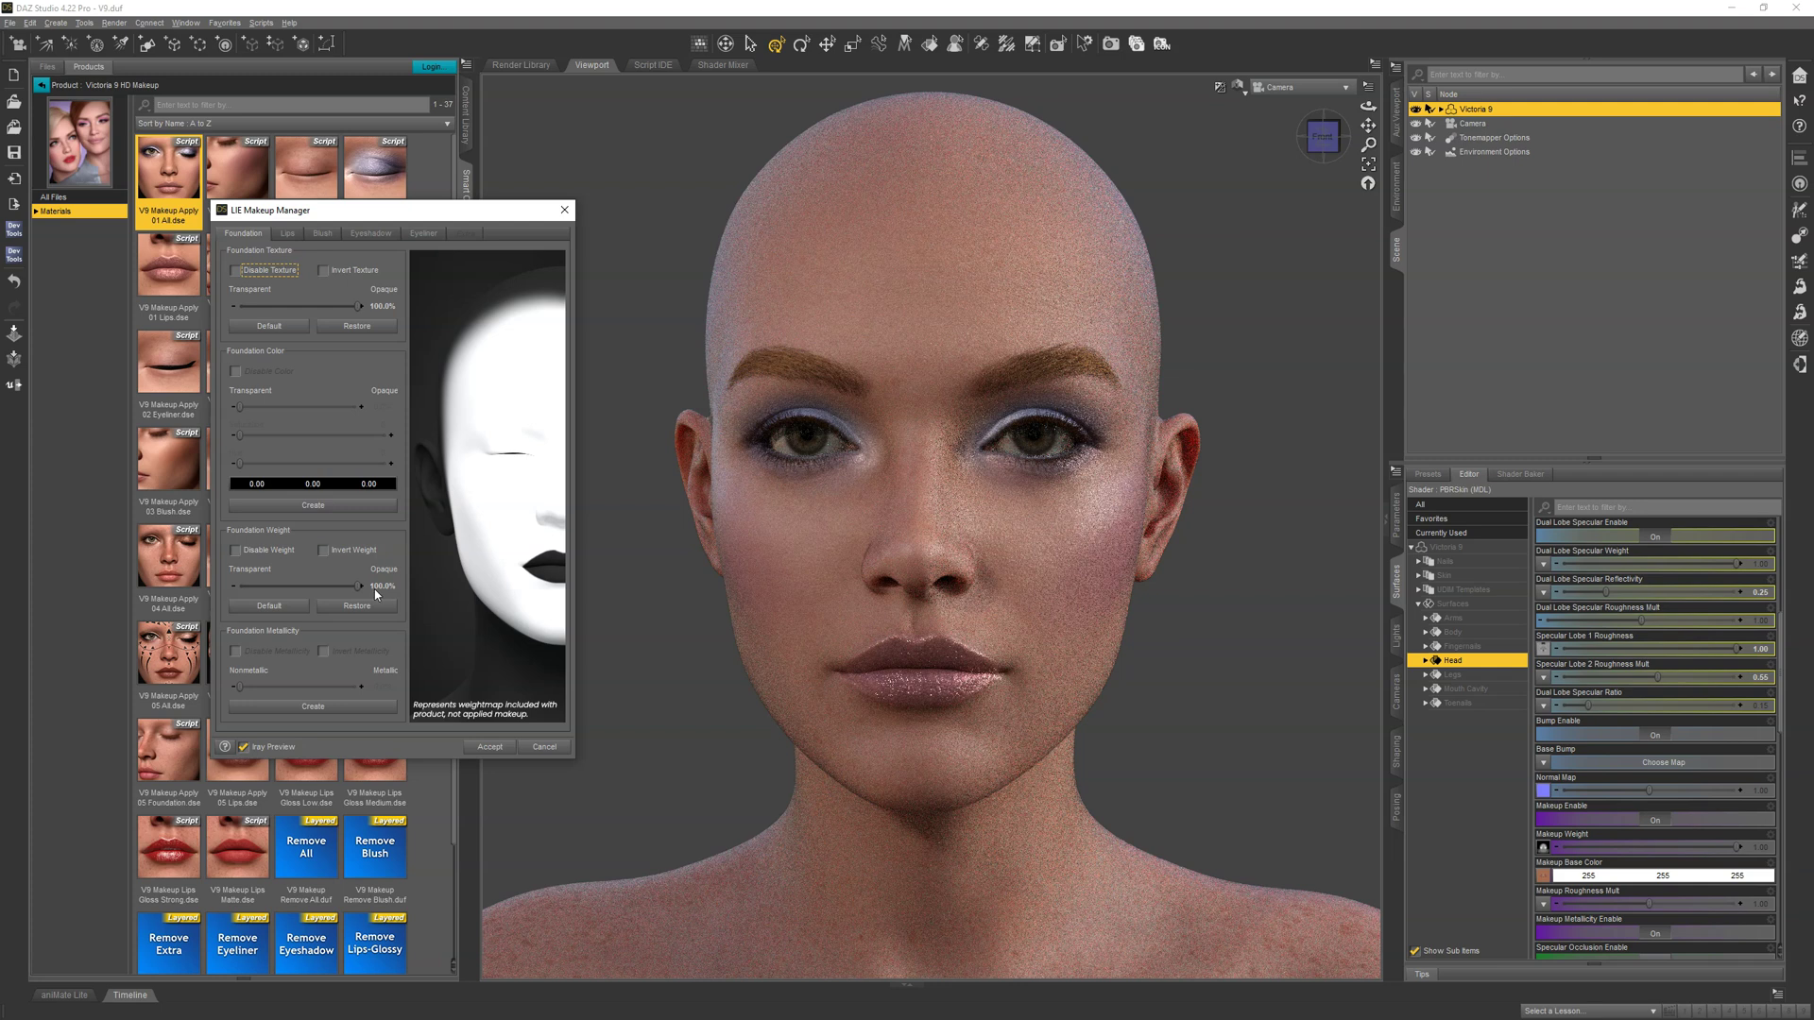
# Step: Compare the face with the foundation weight disabled and enabled, and reduce the weight to about 49%
pyautogui.click(235, 551)
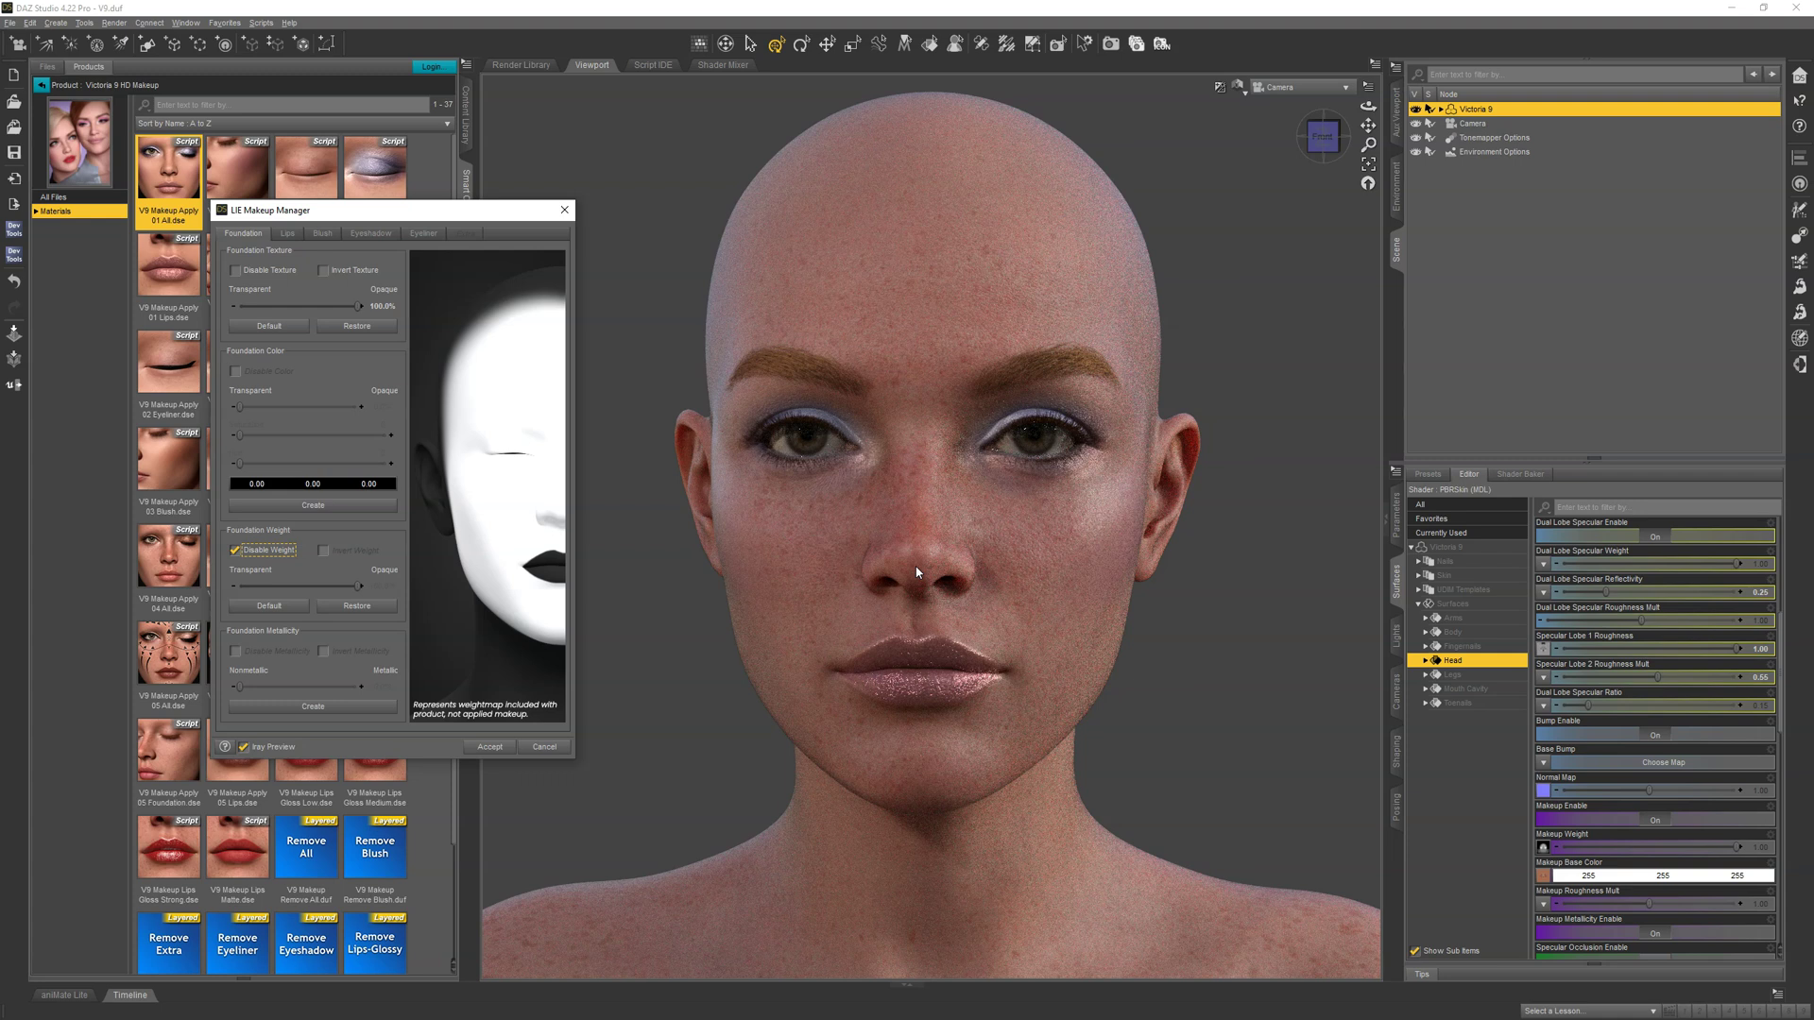
pyautogui.click(236, 550)
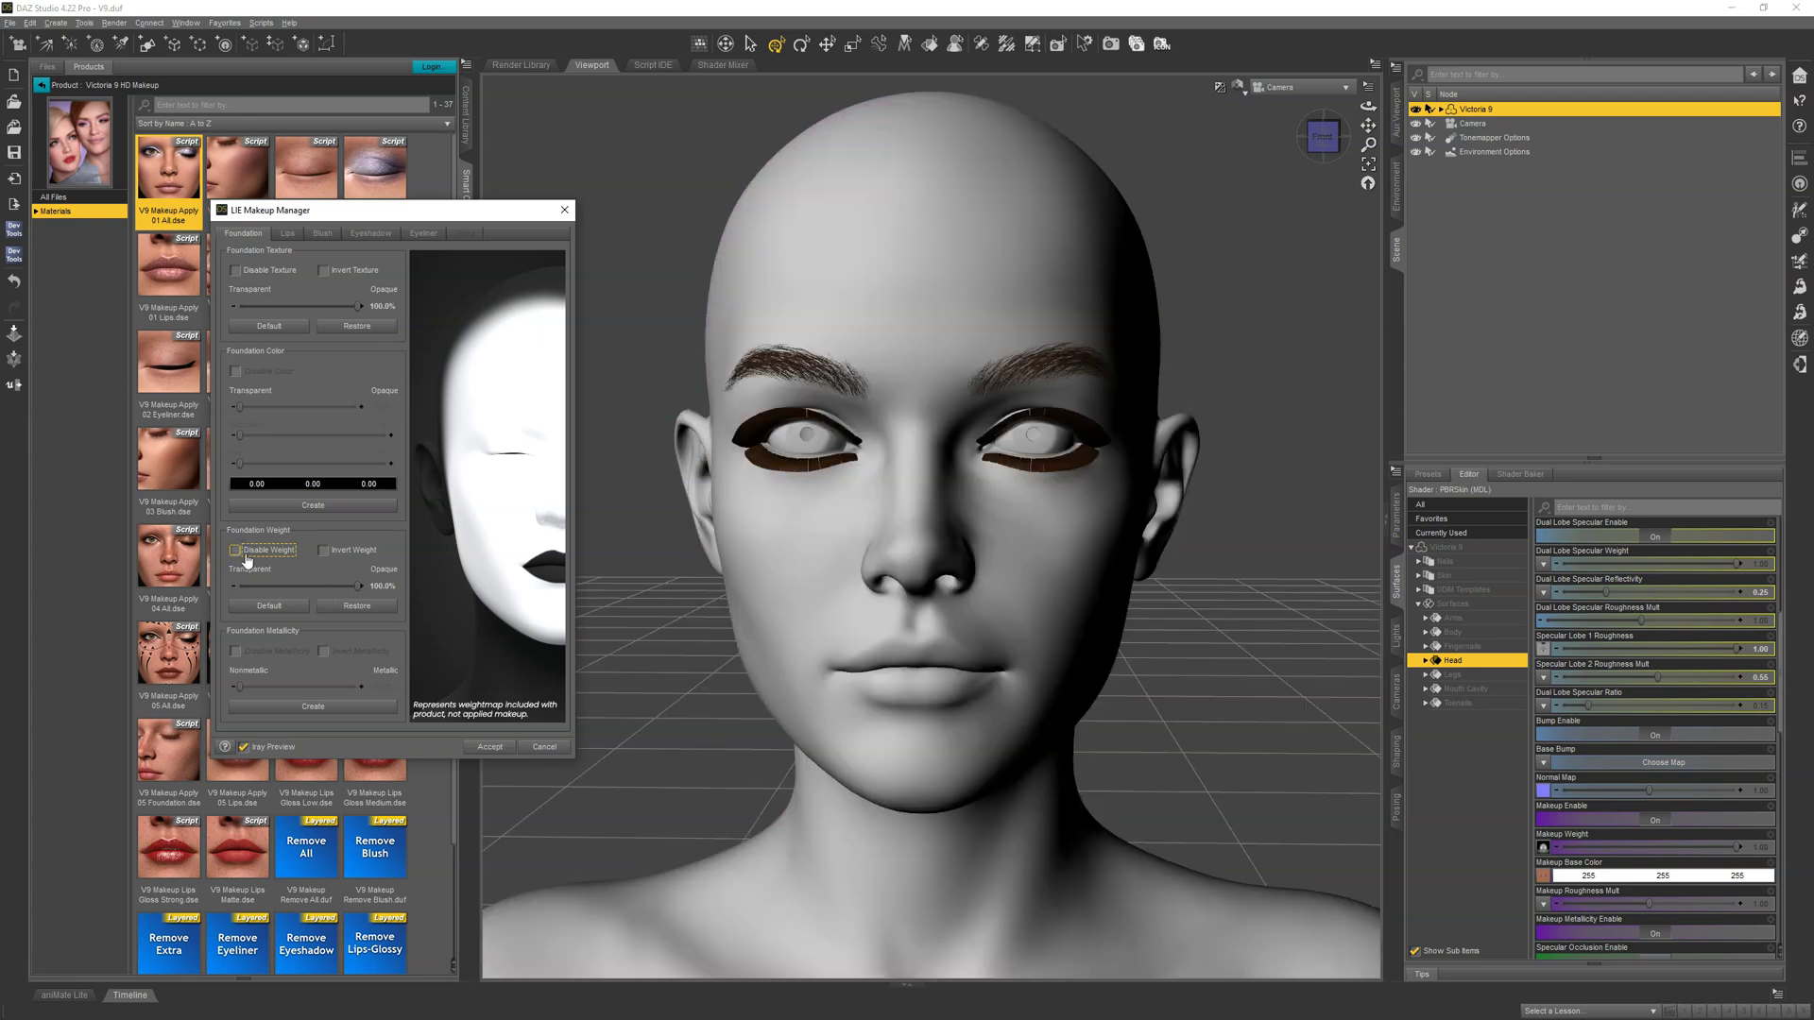
pyautogui.moveTo(313, 593); pyautogui.dragTo(298, 588)
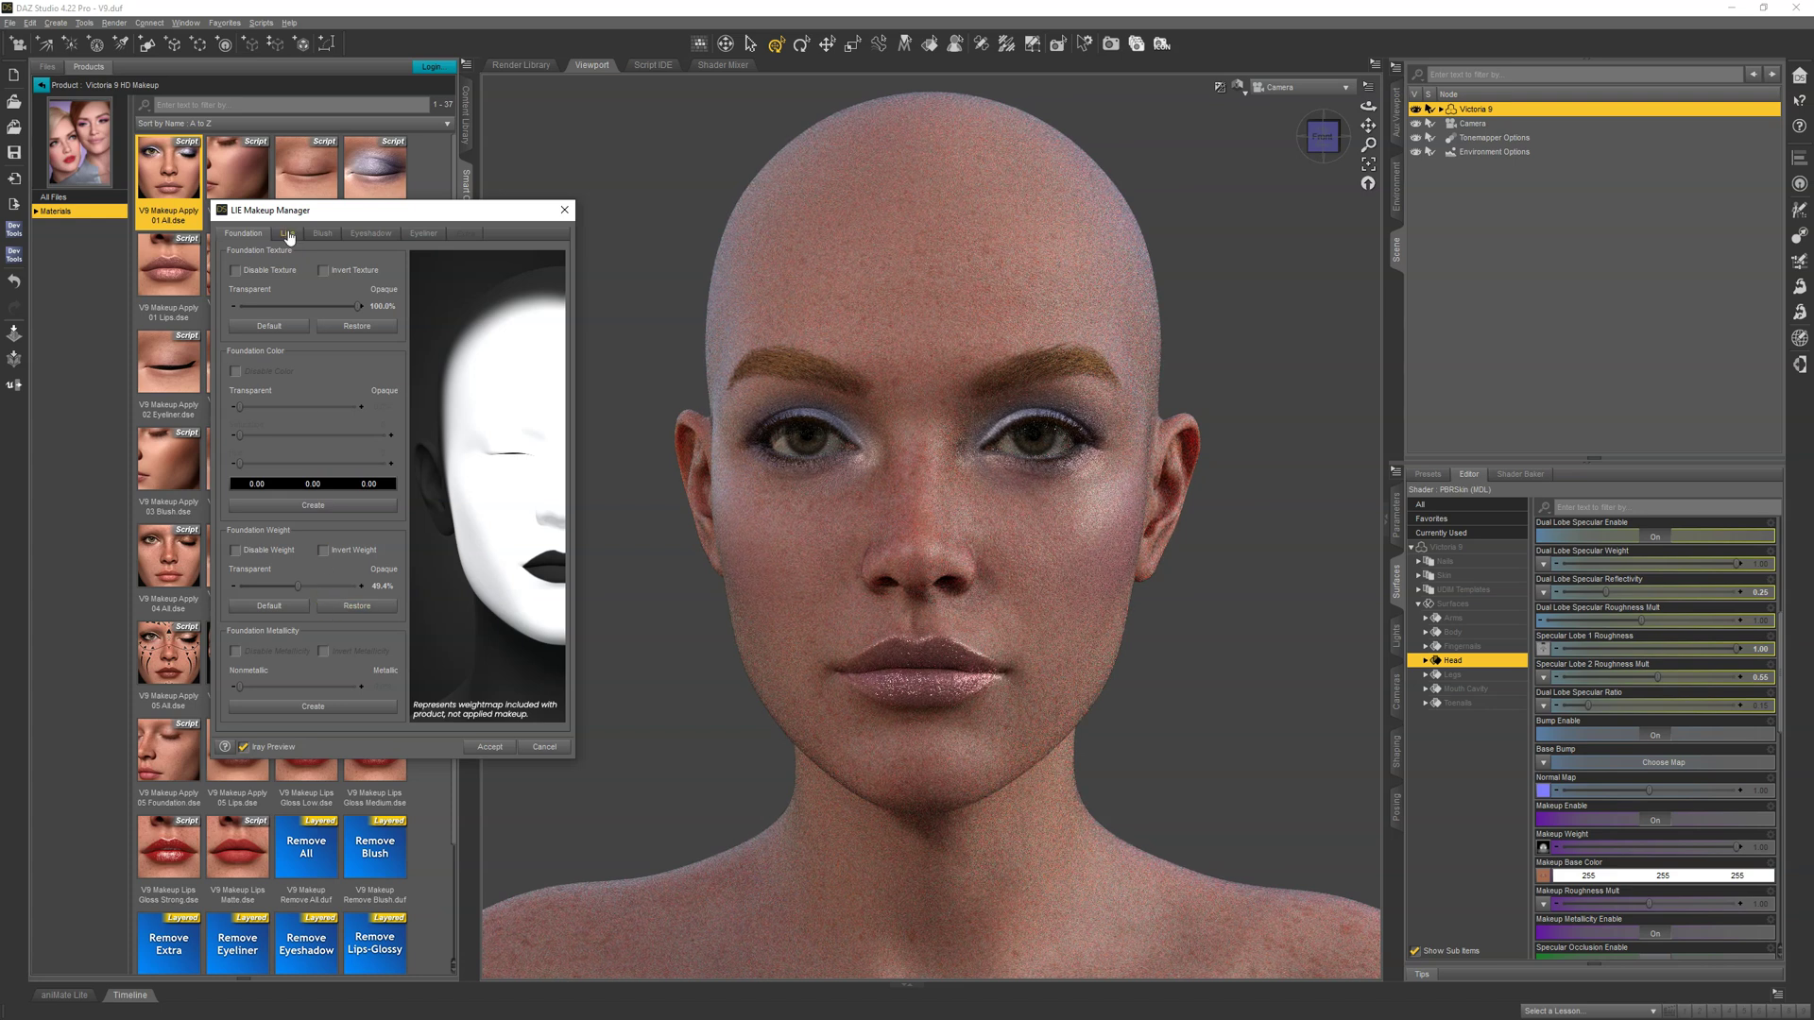
# Step: Set both the eyeshadow weight and the eyeshadow metallicity to 100%
pyautogui.click(366, 236)
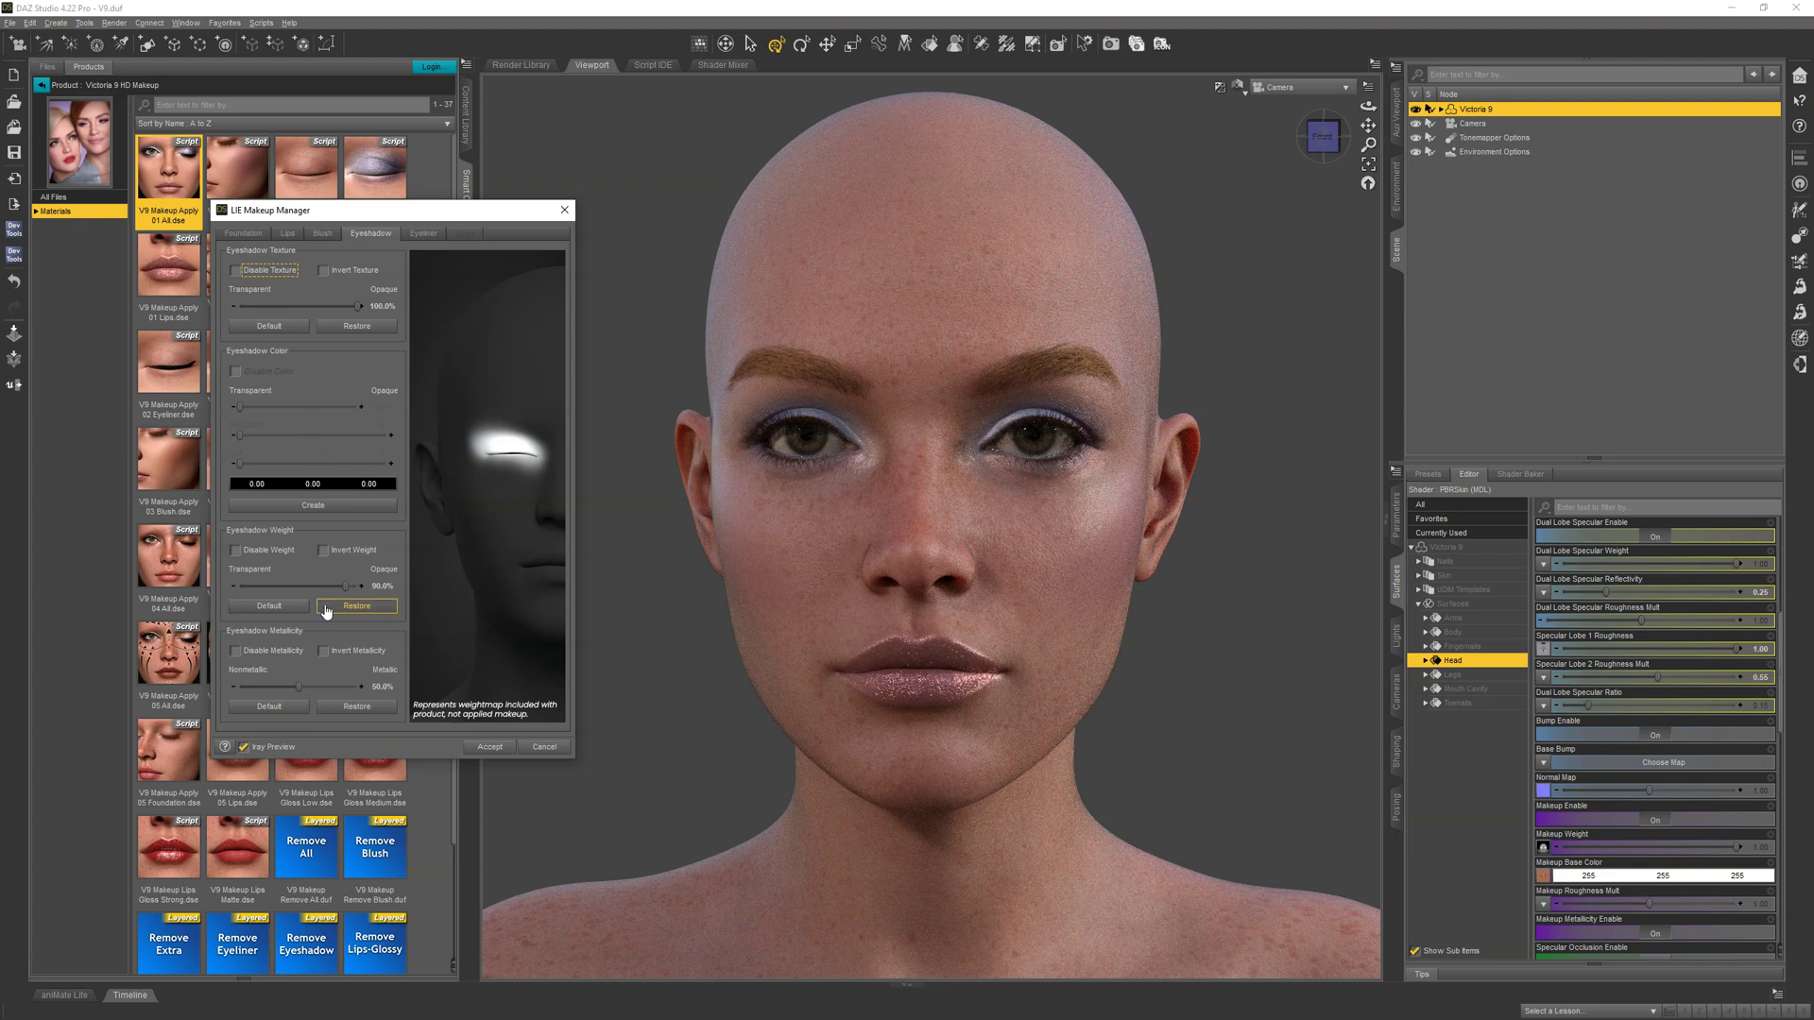
pyautogui.moveTo(345, 586); pyautogui.dragTo(281, 589)
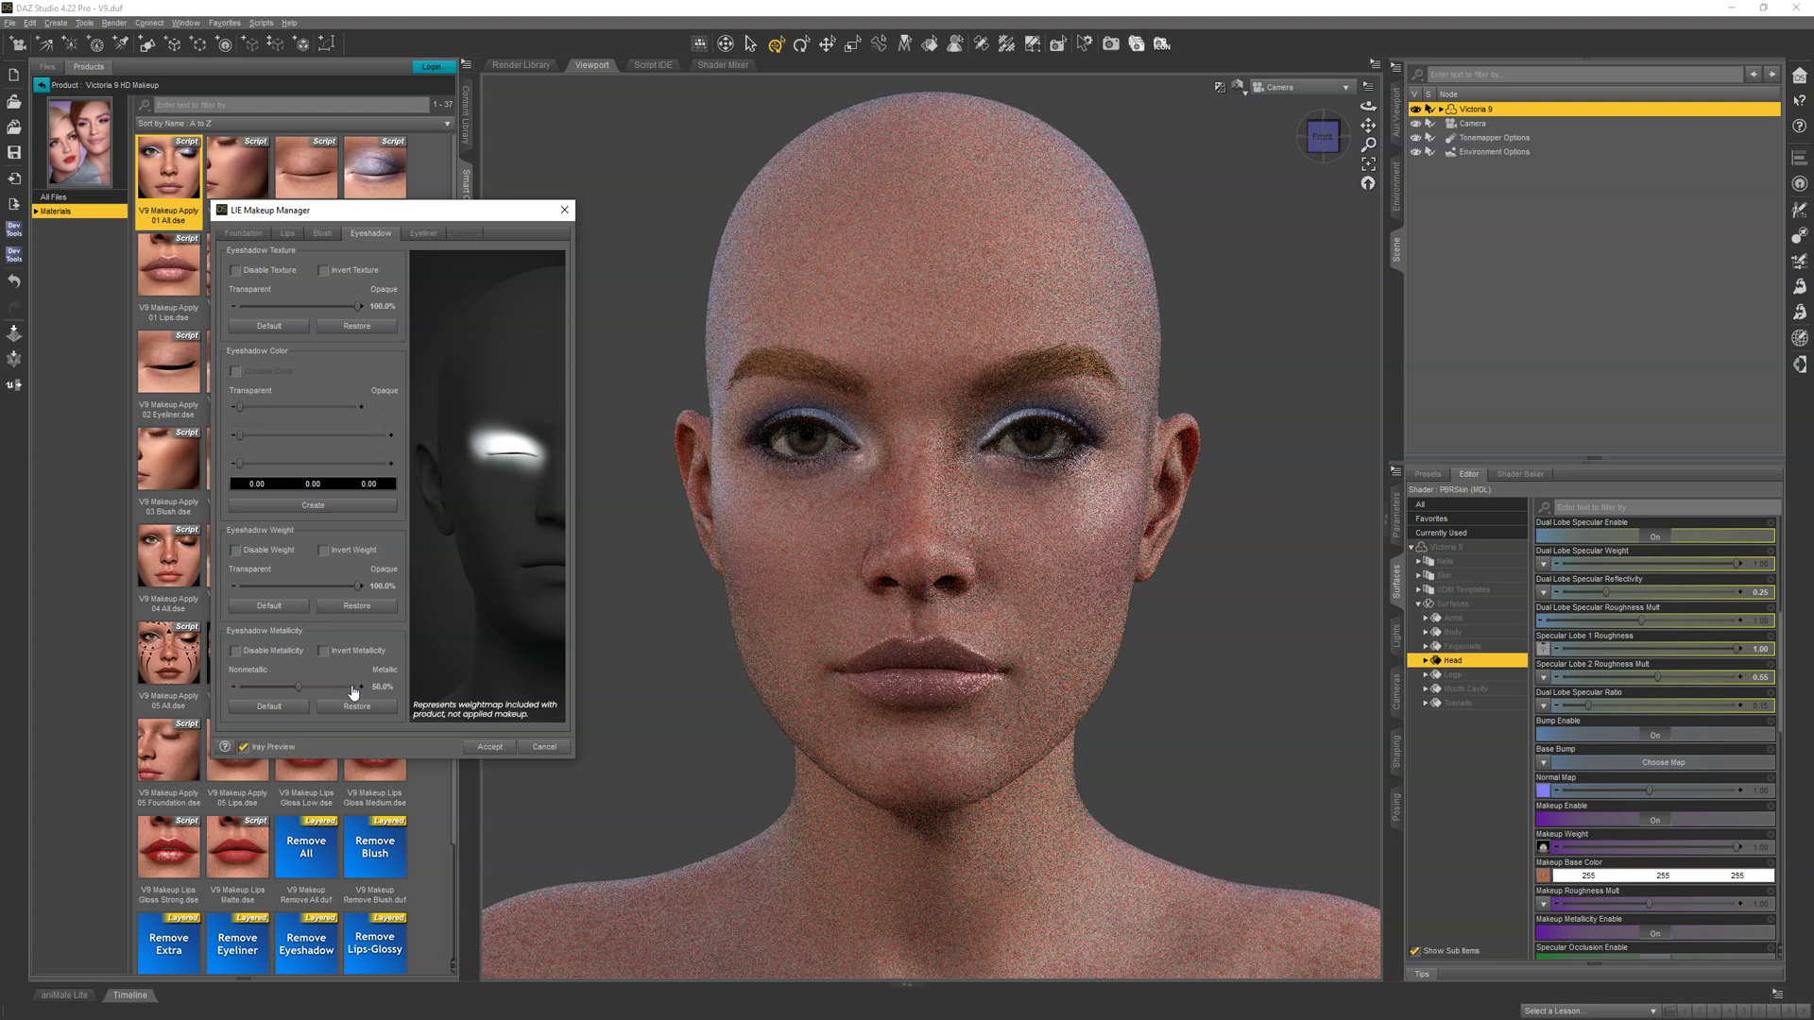
pyautogui.moveTo(355, 691); pyautogui.dragTo(395, 685)
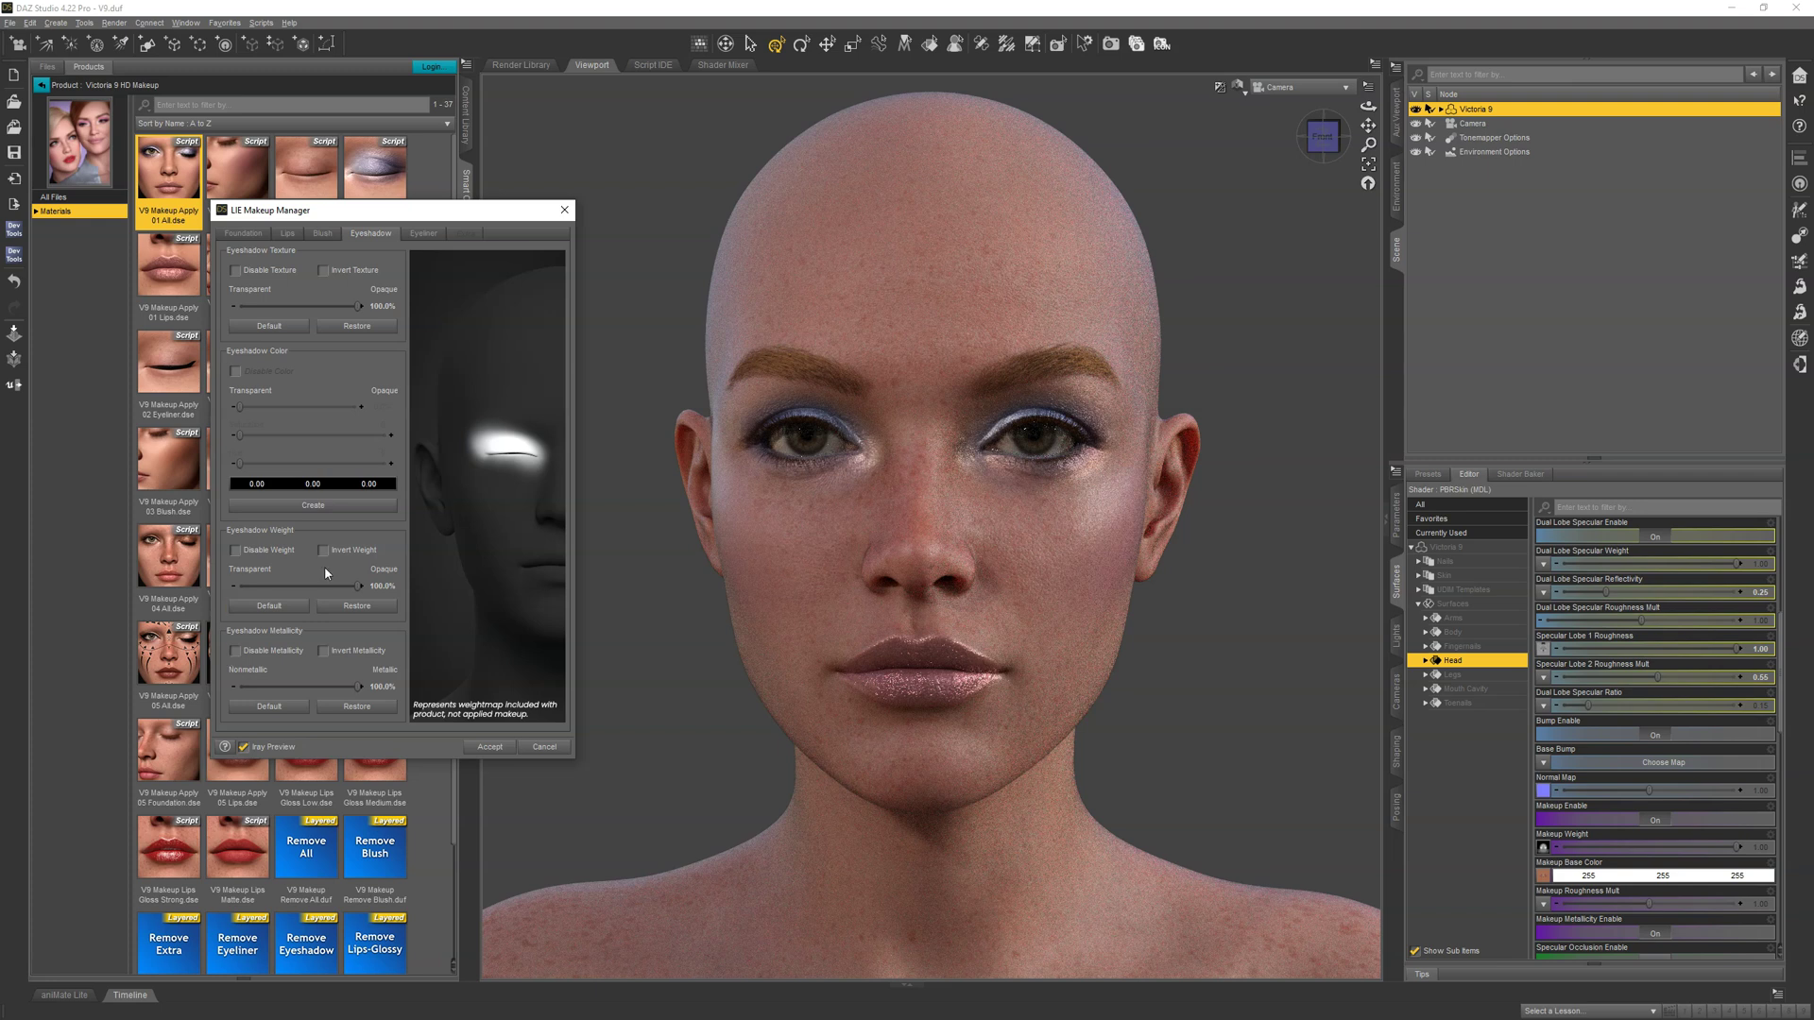
# Step: Create a blush color layer and make it golden yellow with saturation 170 and hue 42
pyautogui.click(289, 234)
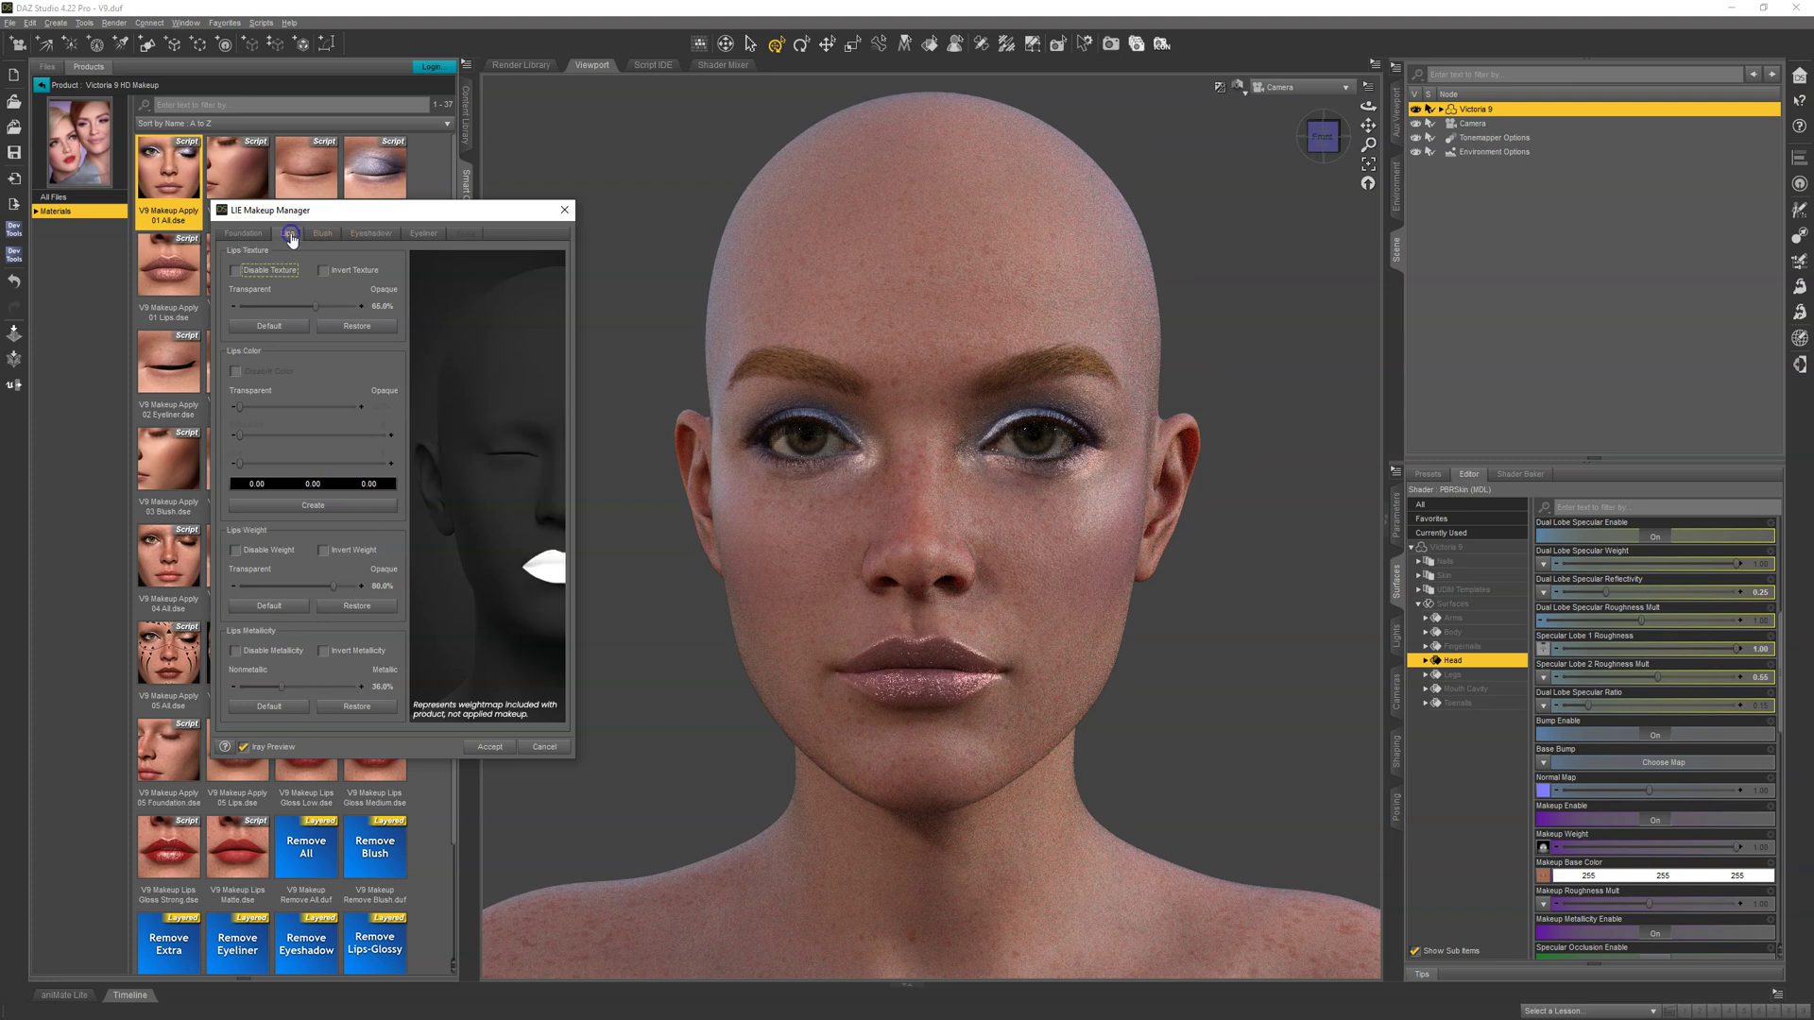
pyautogui.click(324, 234)
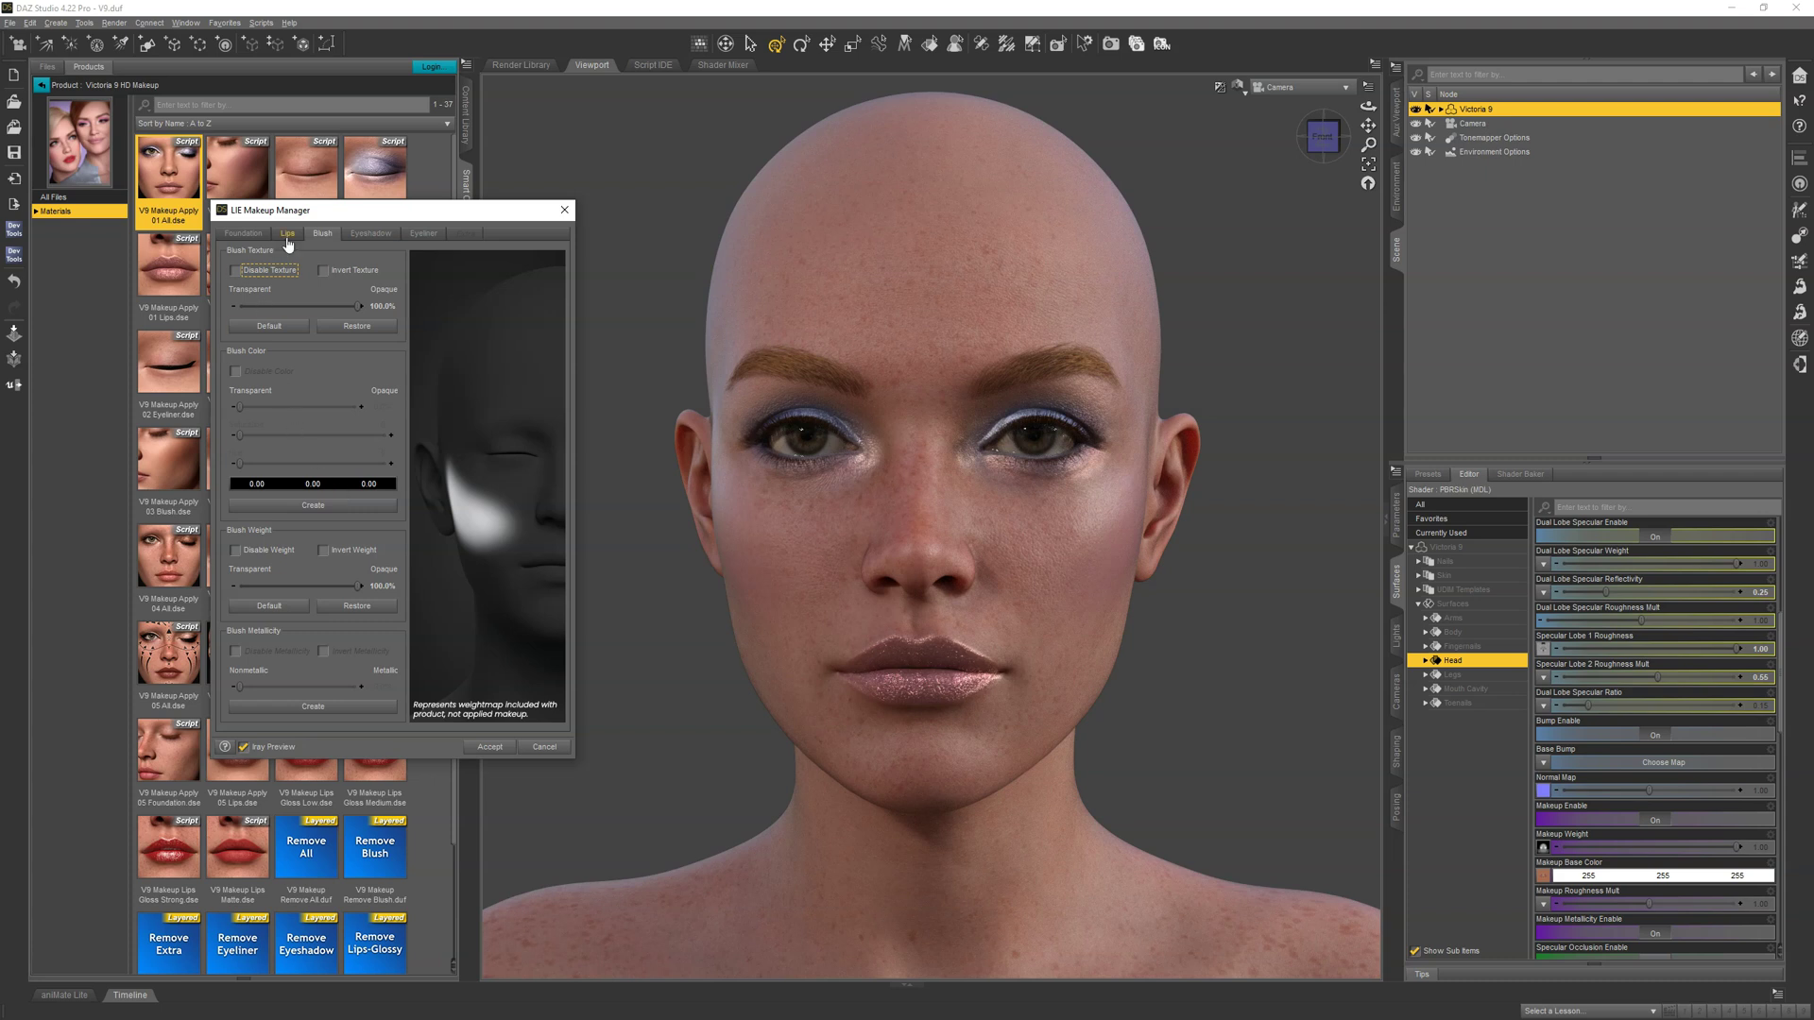
pyautogui.click(314, 512)
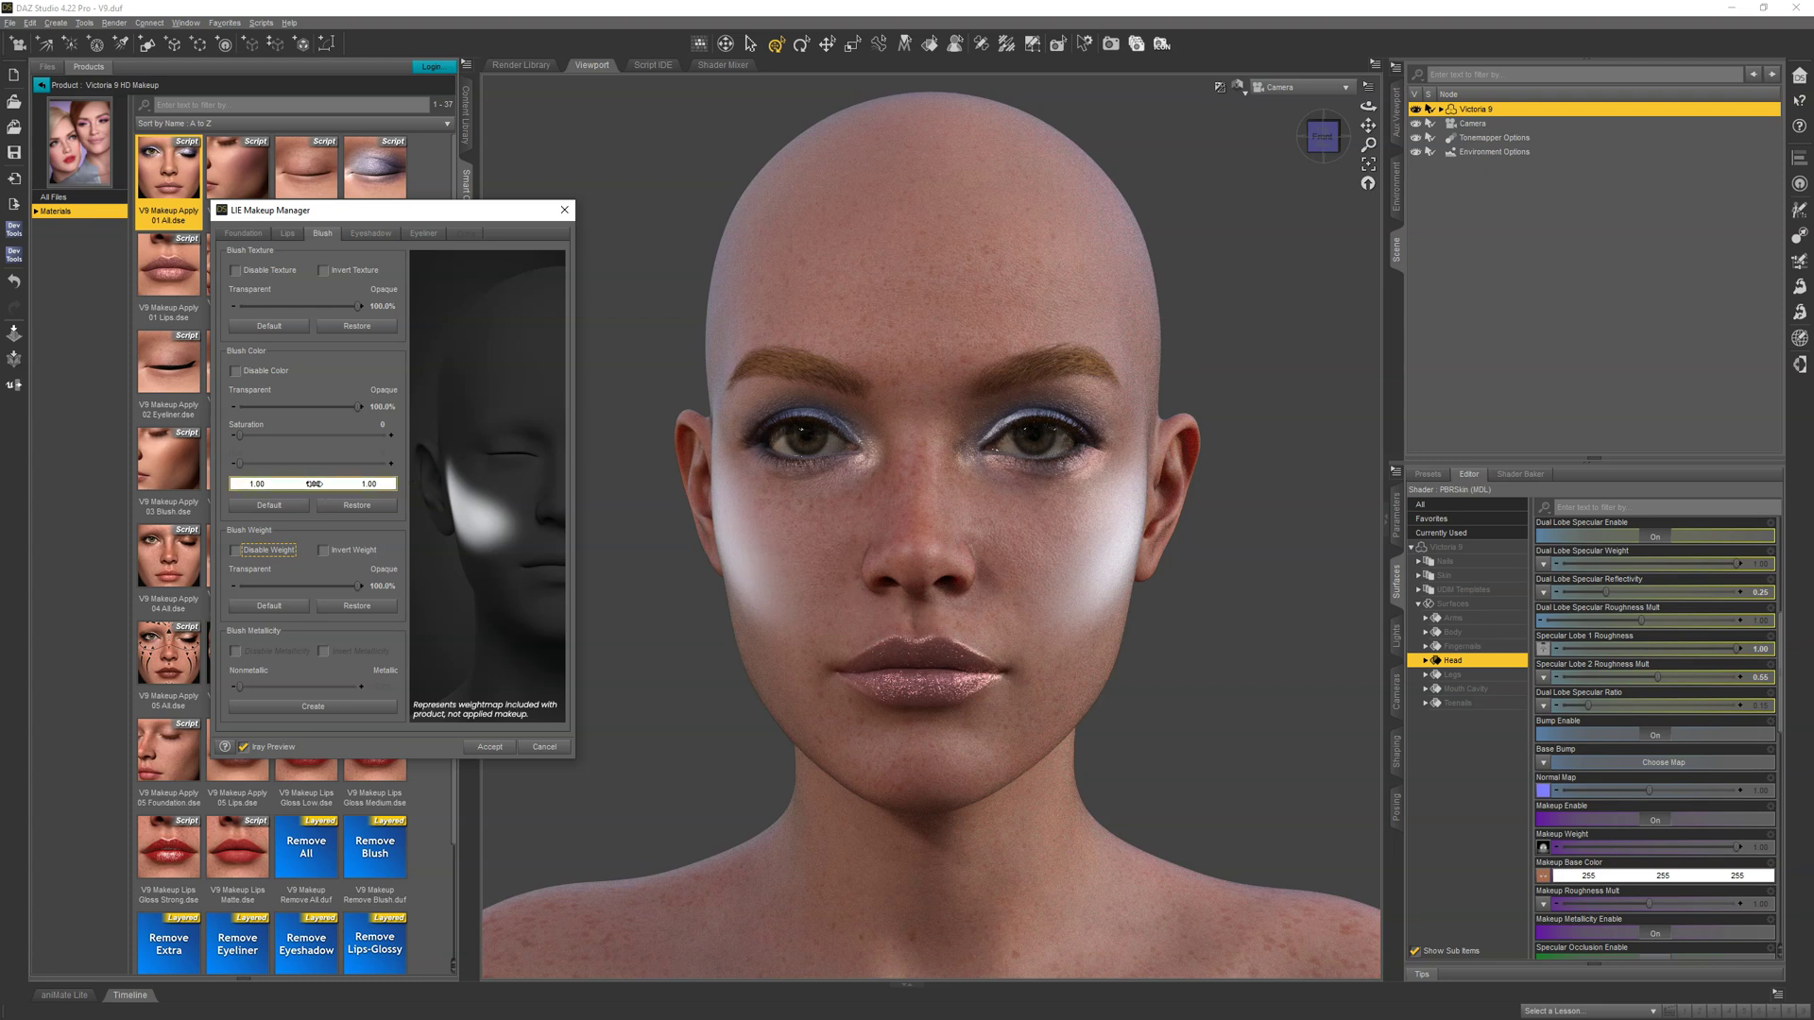
pyautogui.moveTo(313, 484)
pyautogui.mouseDown()
pyautogui.moveTo(305, 503)
pyautogui.moveTo(336, 508)
pyautogui.mouseUp()
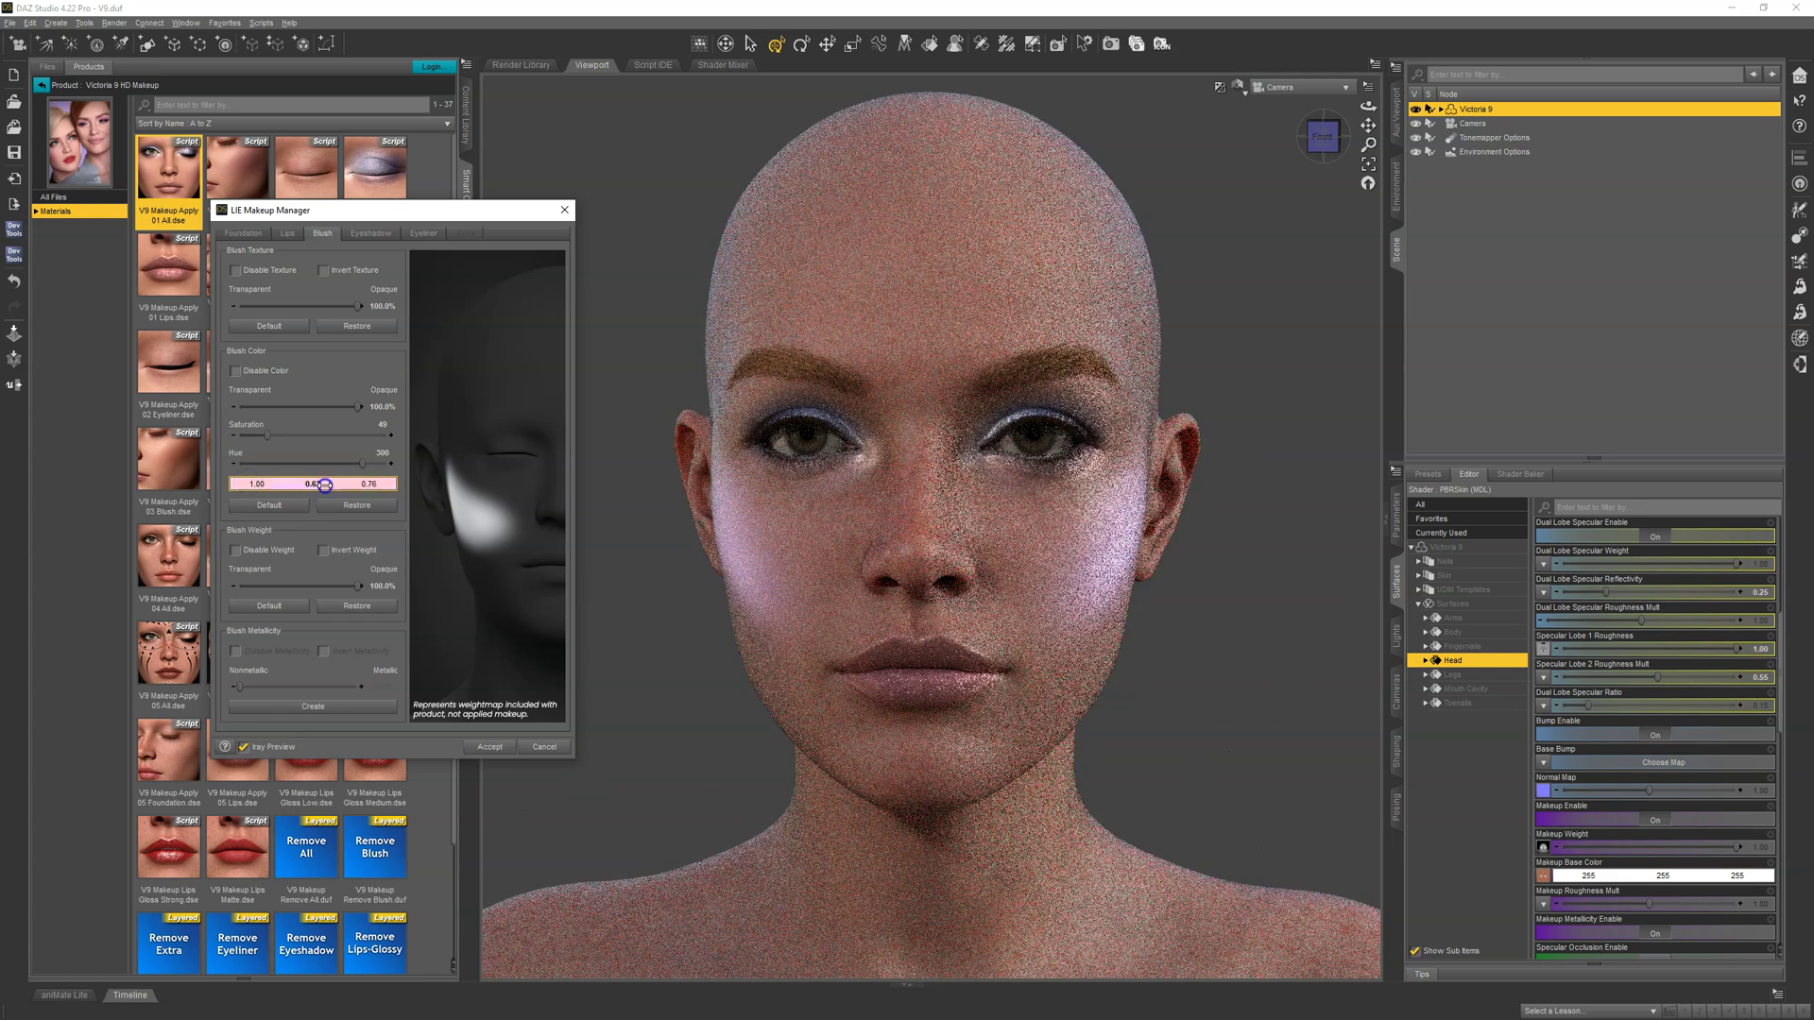
pyautogui.click(295, 609)
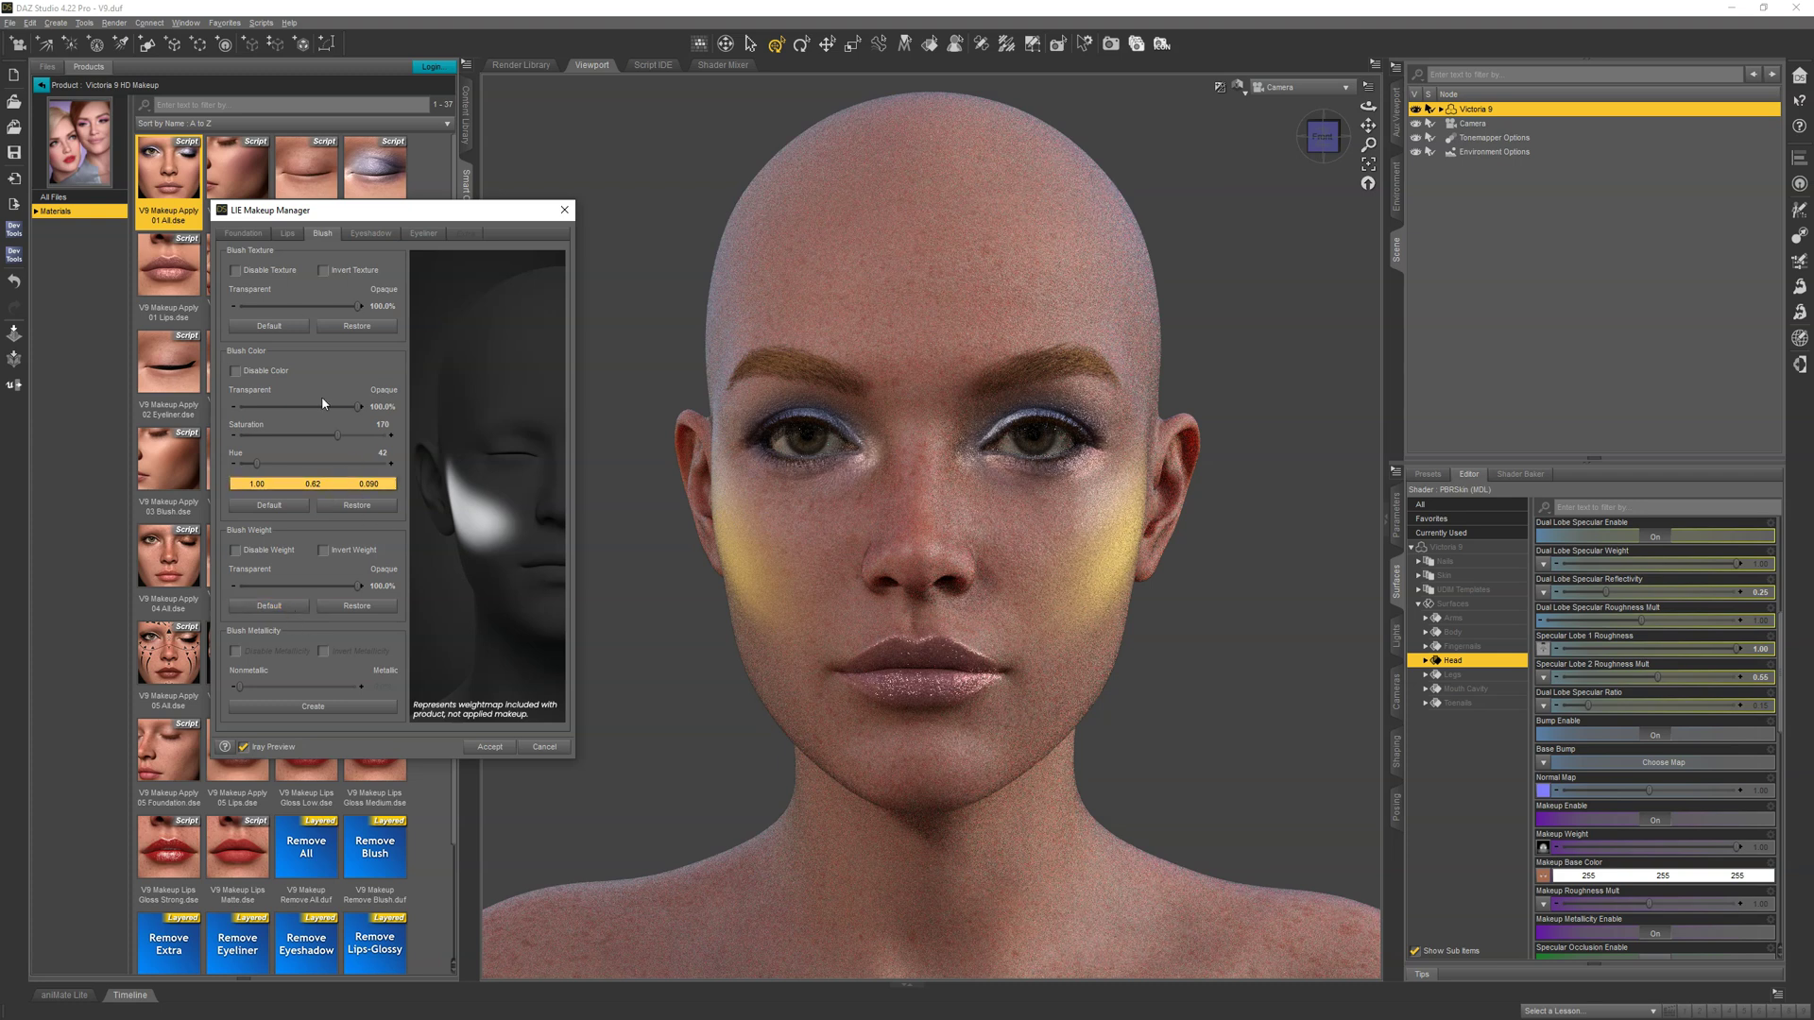
# Step: Set the blush color opacity to 62.7% and the blush metallicity to 100%, and accept the makeup settings
pyautogui.moveTo(358, 407); pyautogui.dragTo(279, 409)
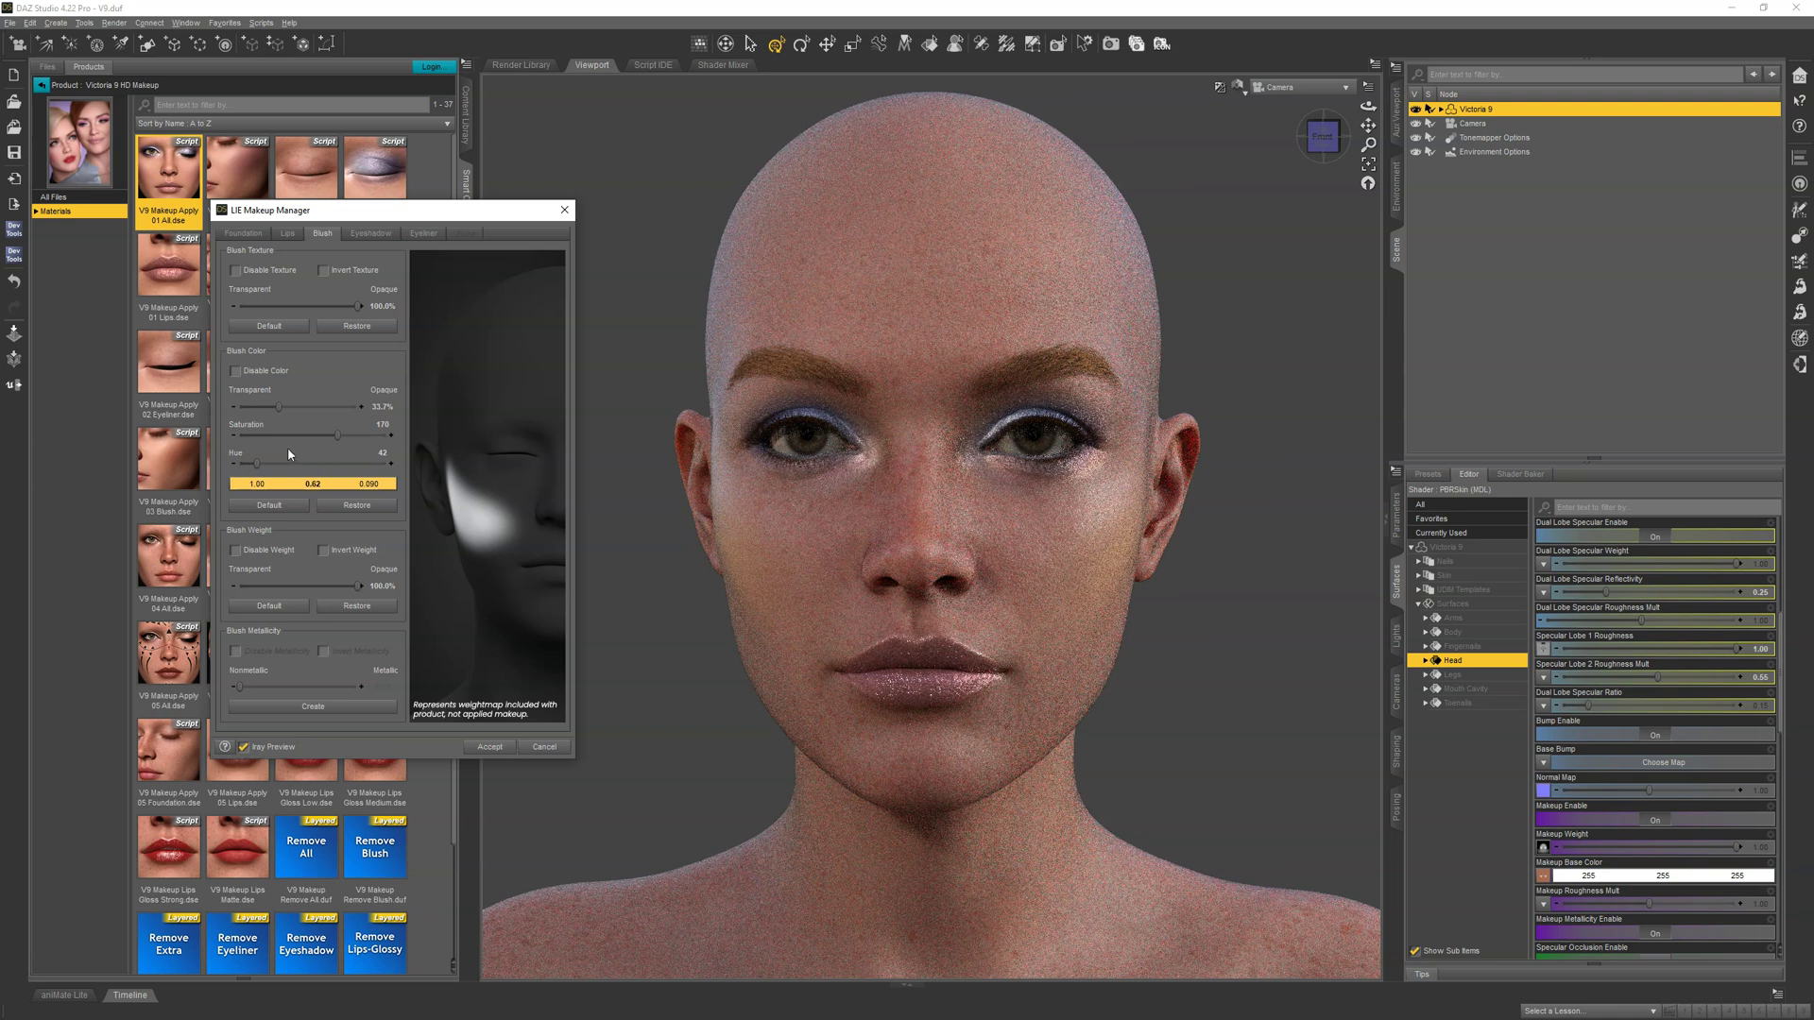
pyautogui.click(236, 372)
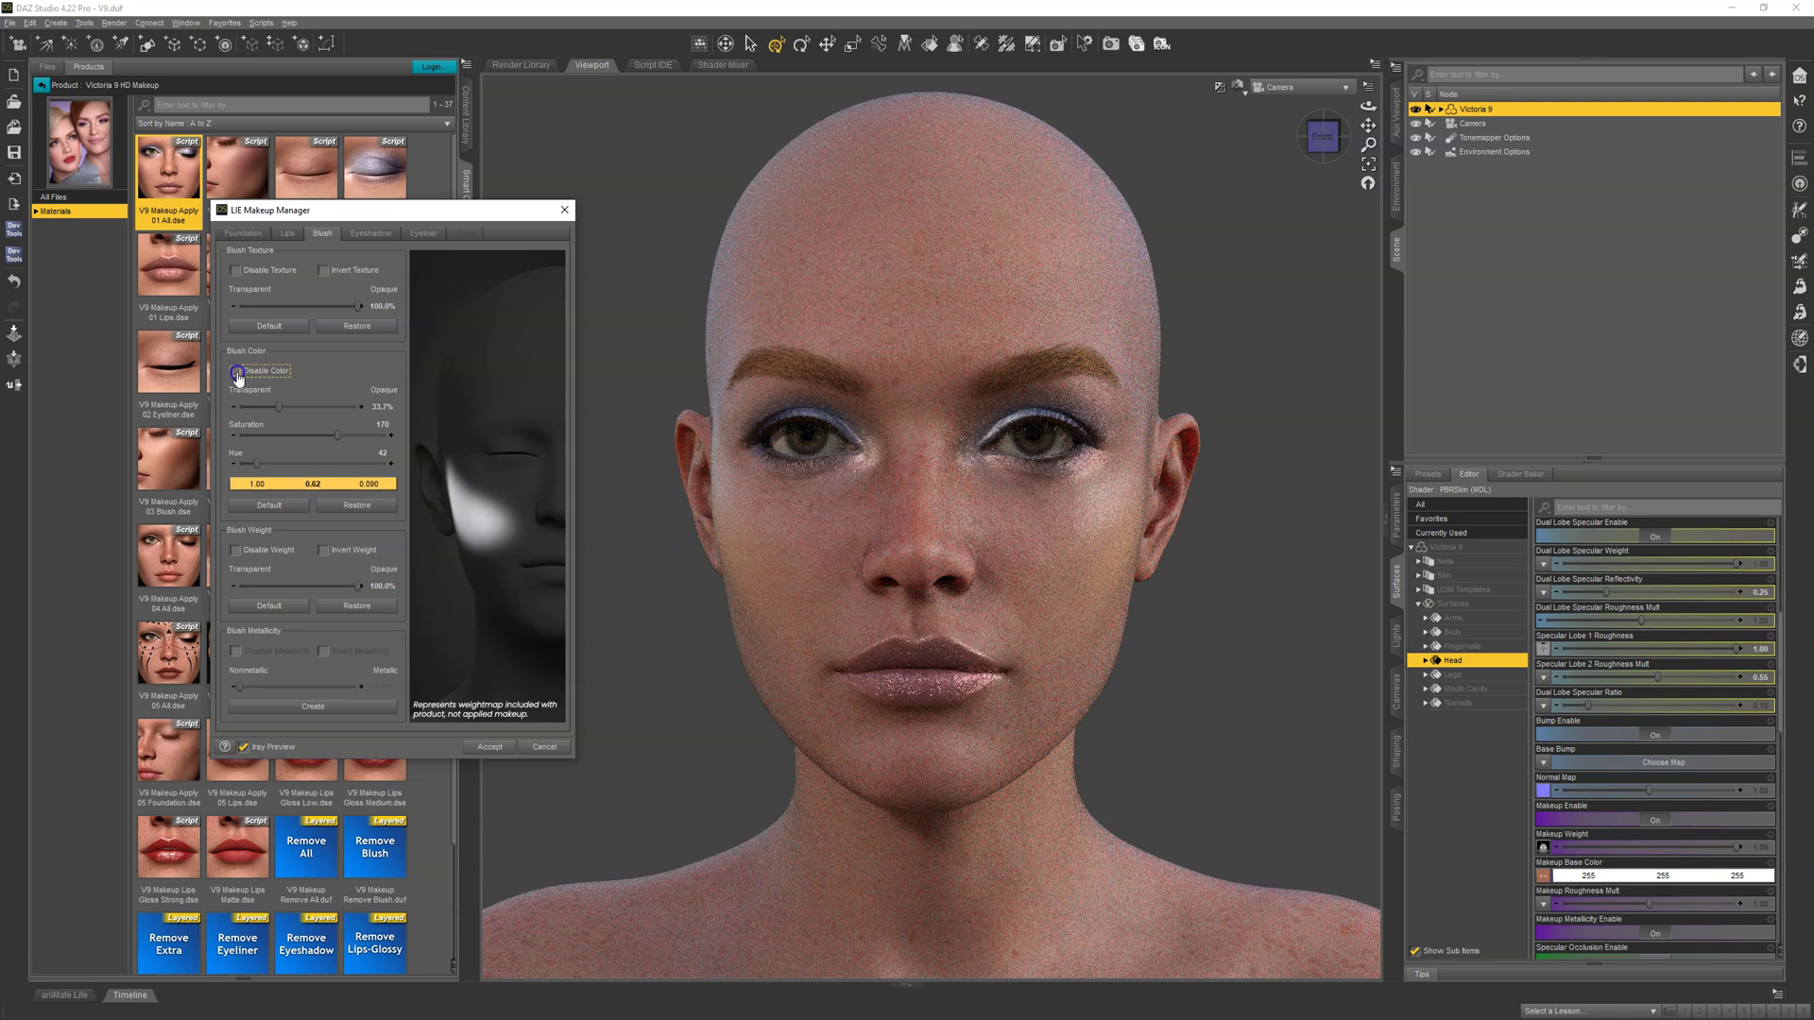
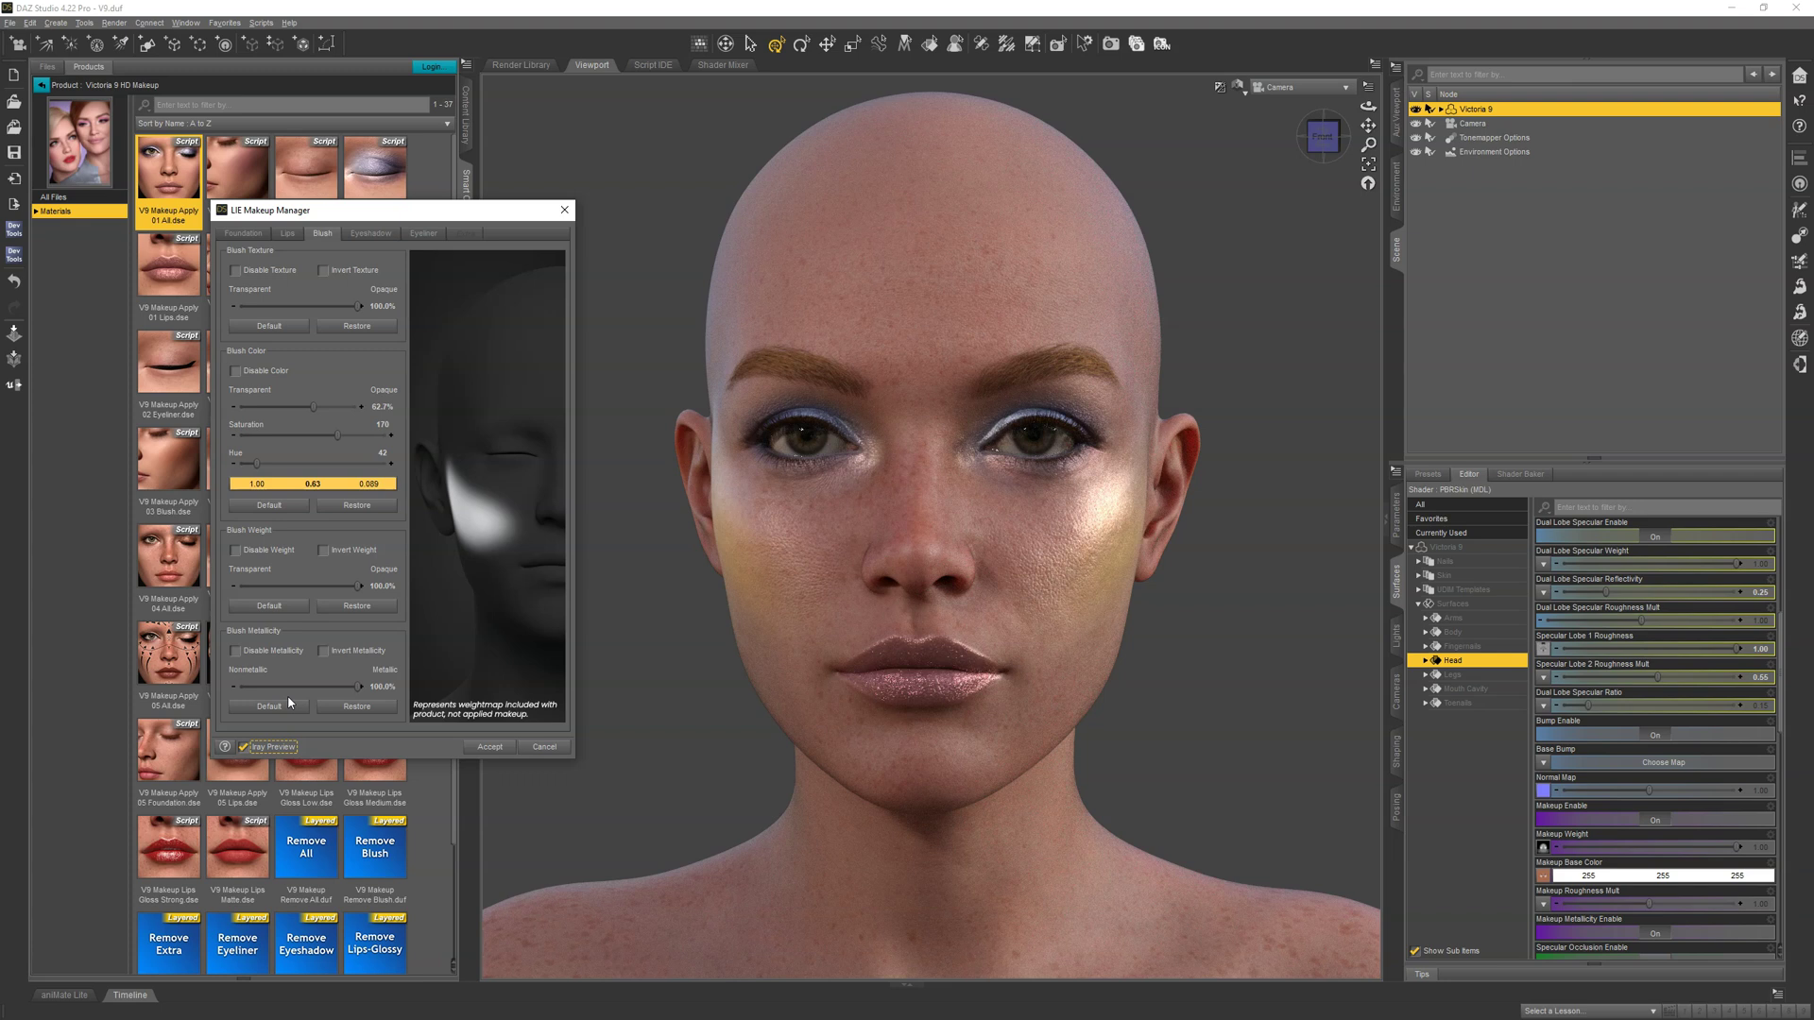
pyautogui.click(491, 748)
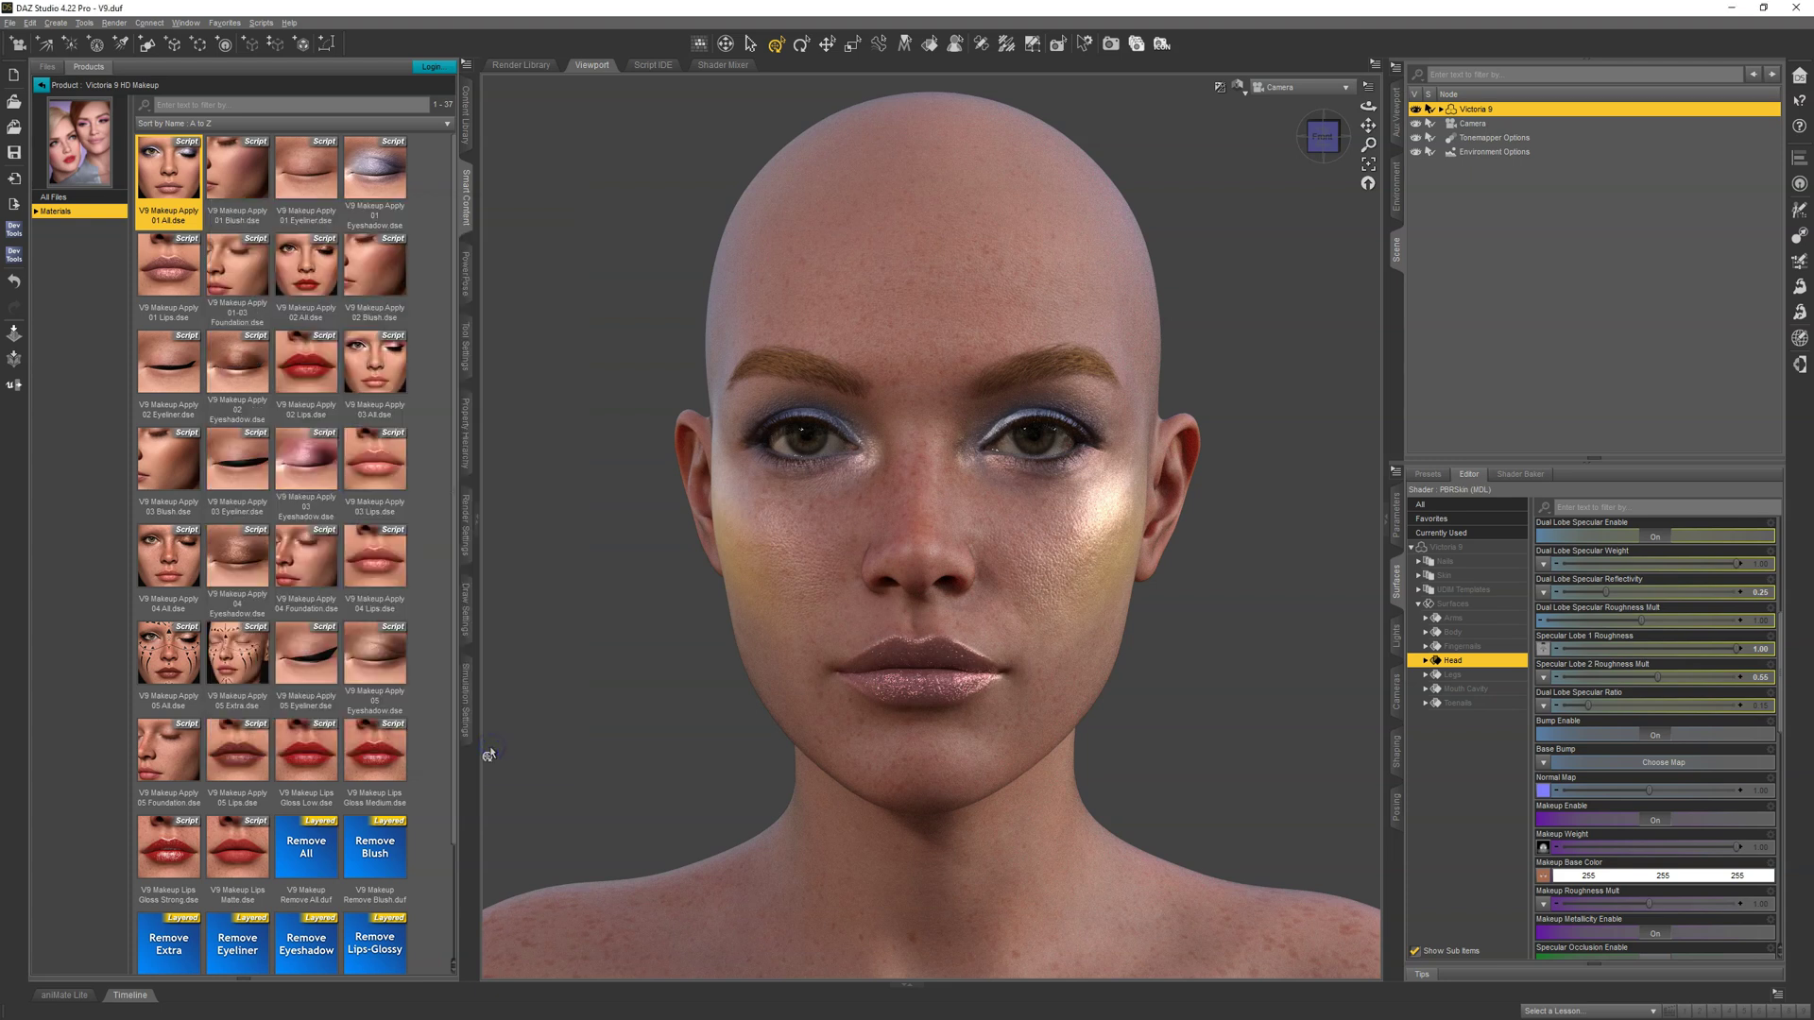
# Step: Apply the V9 Makeup Apply 05 Extra preset to the figure and show the Extra makeup settings
pyautogui.moveTo(312, 727)
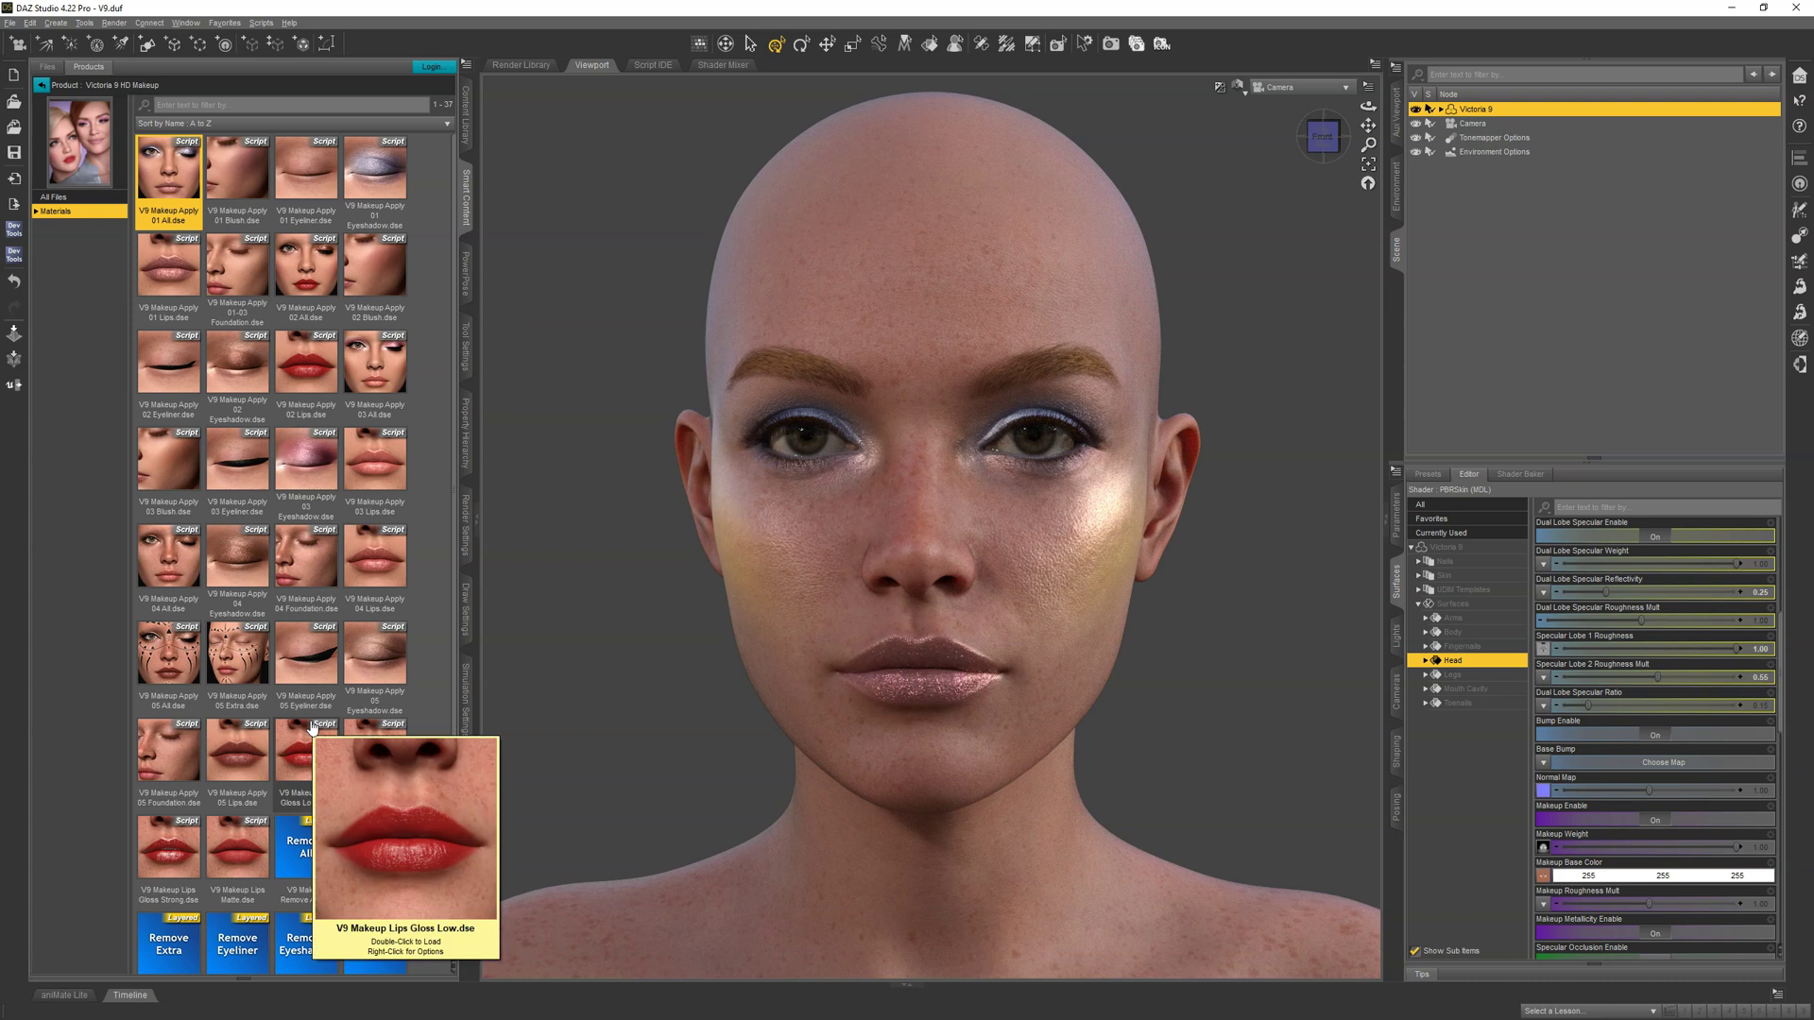
pyautogui.doubleClick(230, 654)
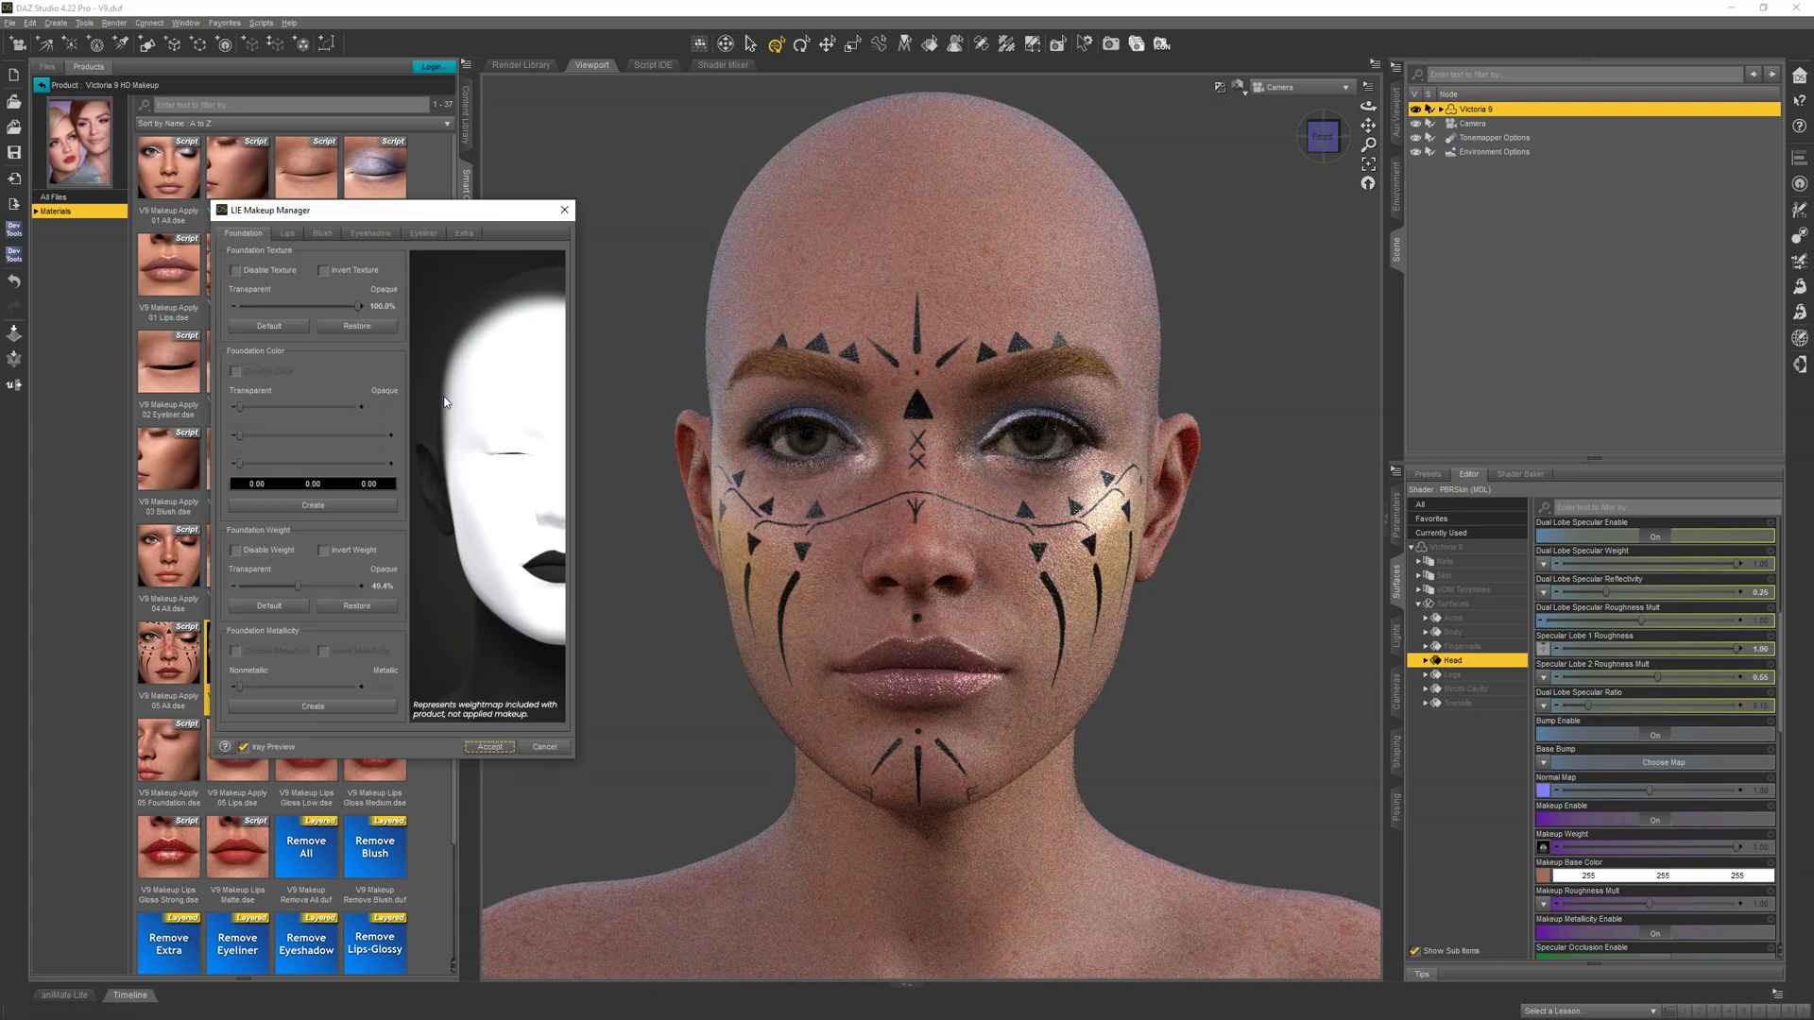
pyautogui.click(465, 235)
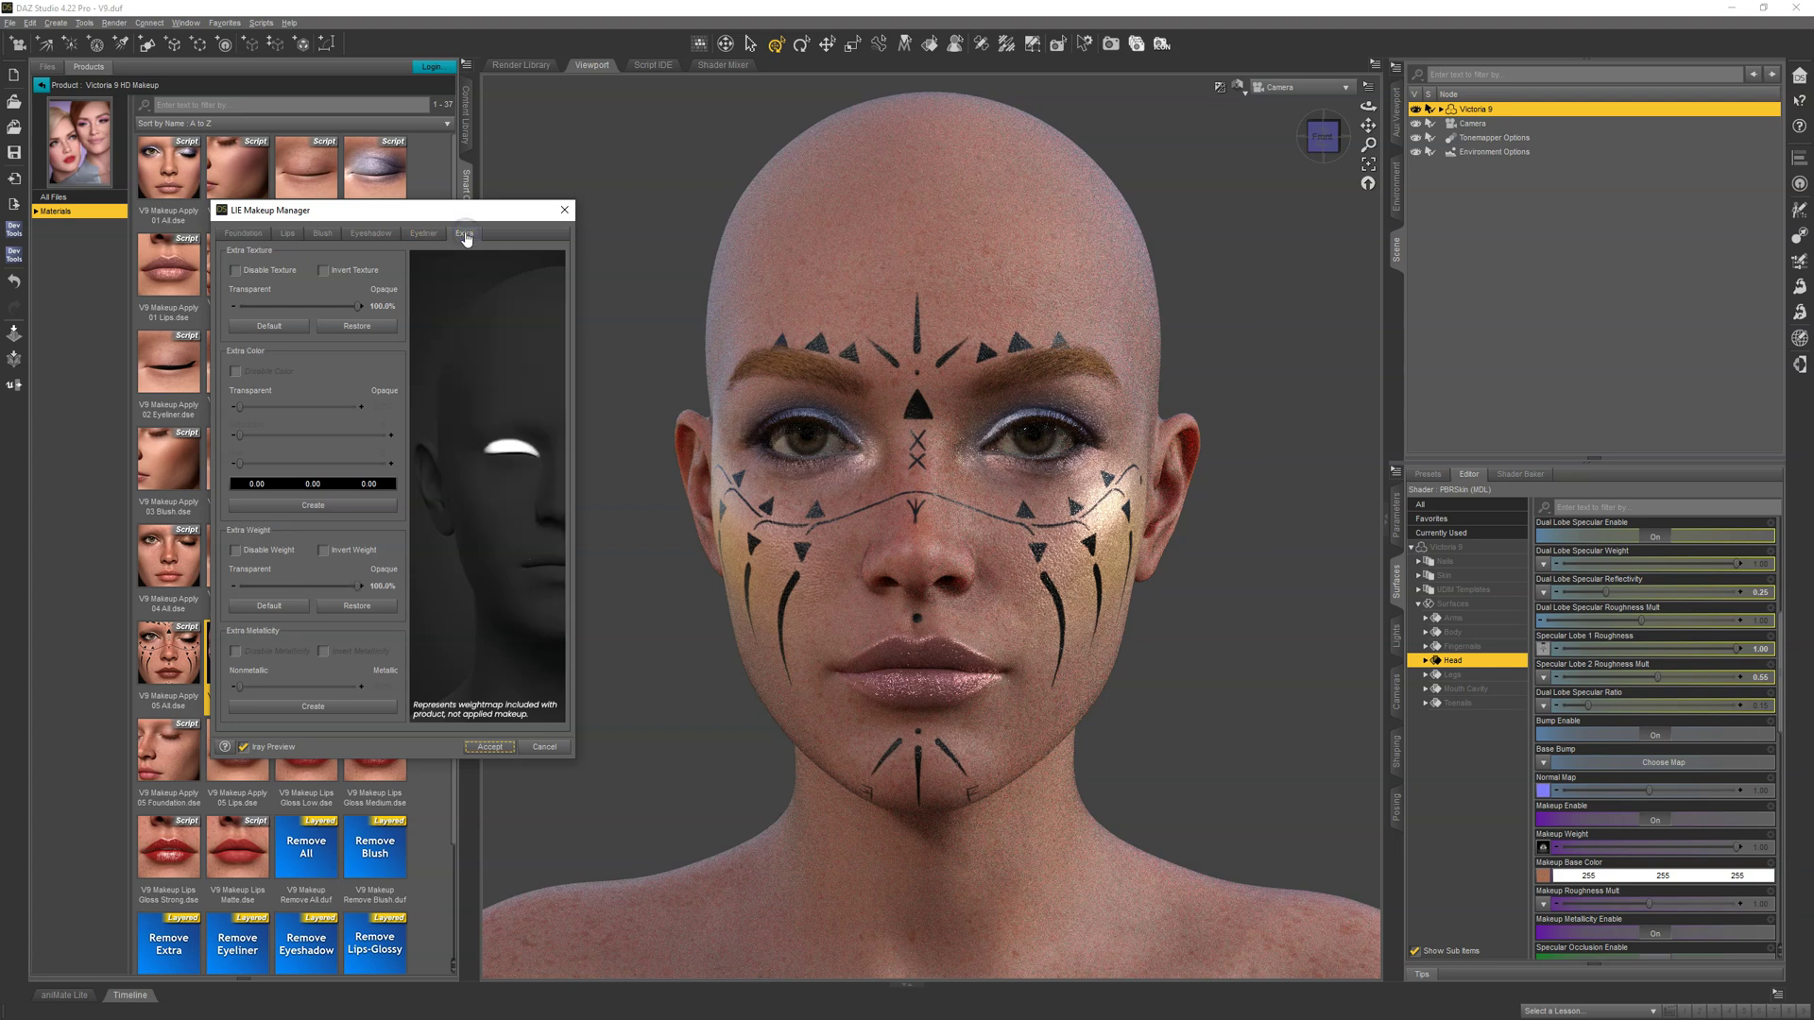
# Step: Create an extra color layer and make it dark magenta with saturation 255 and hue 330
pyautogui.click(285, 503)
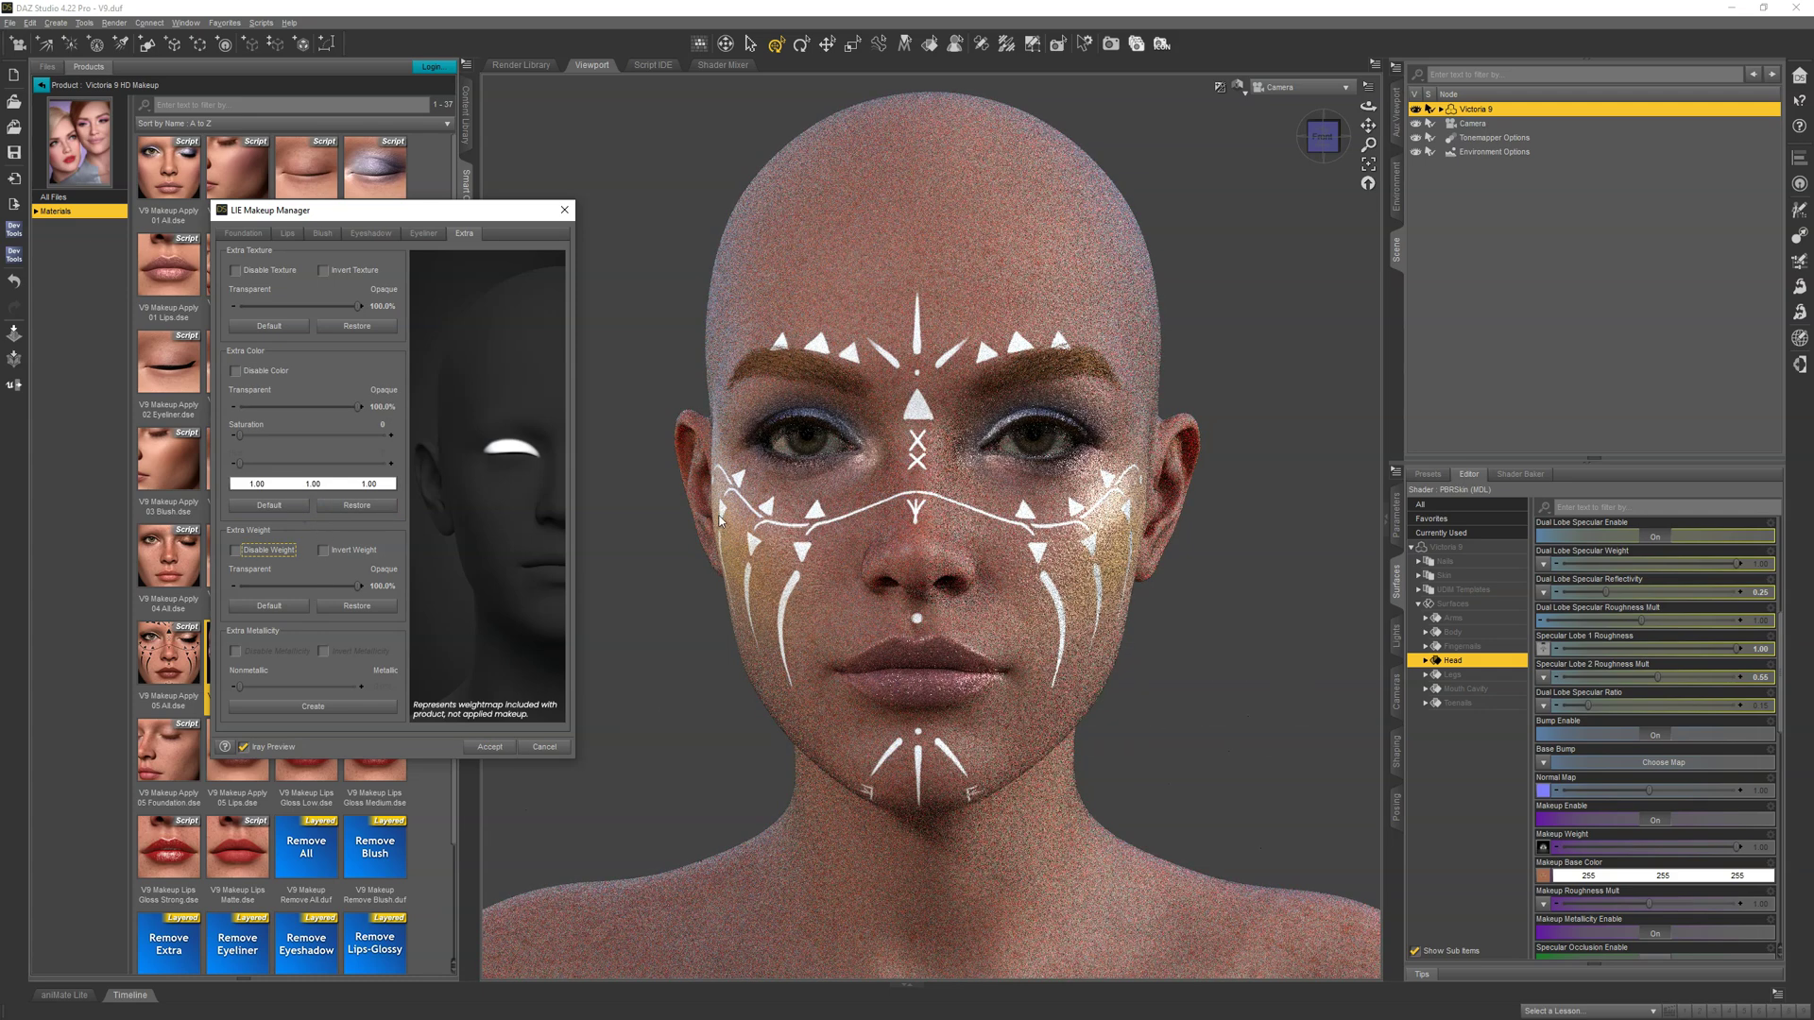
pyautogui.click(337, 484)
pyautogui.click(353, 432)
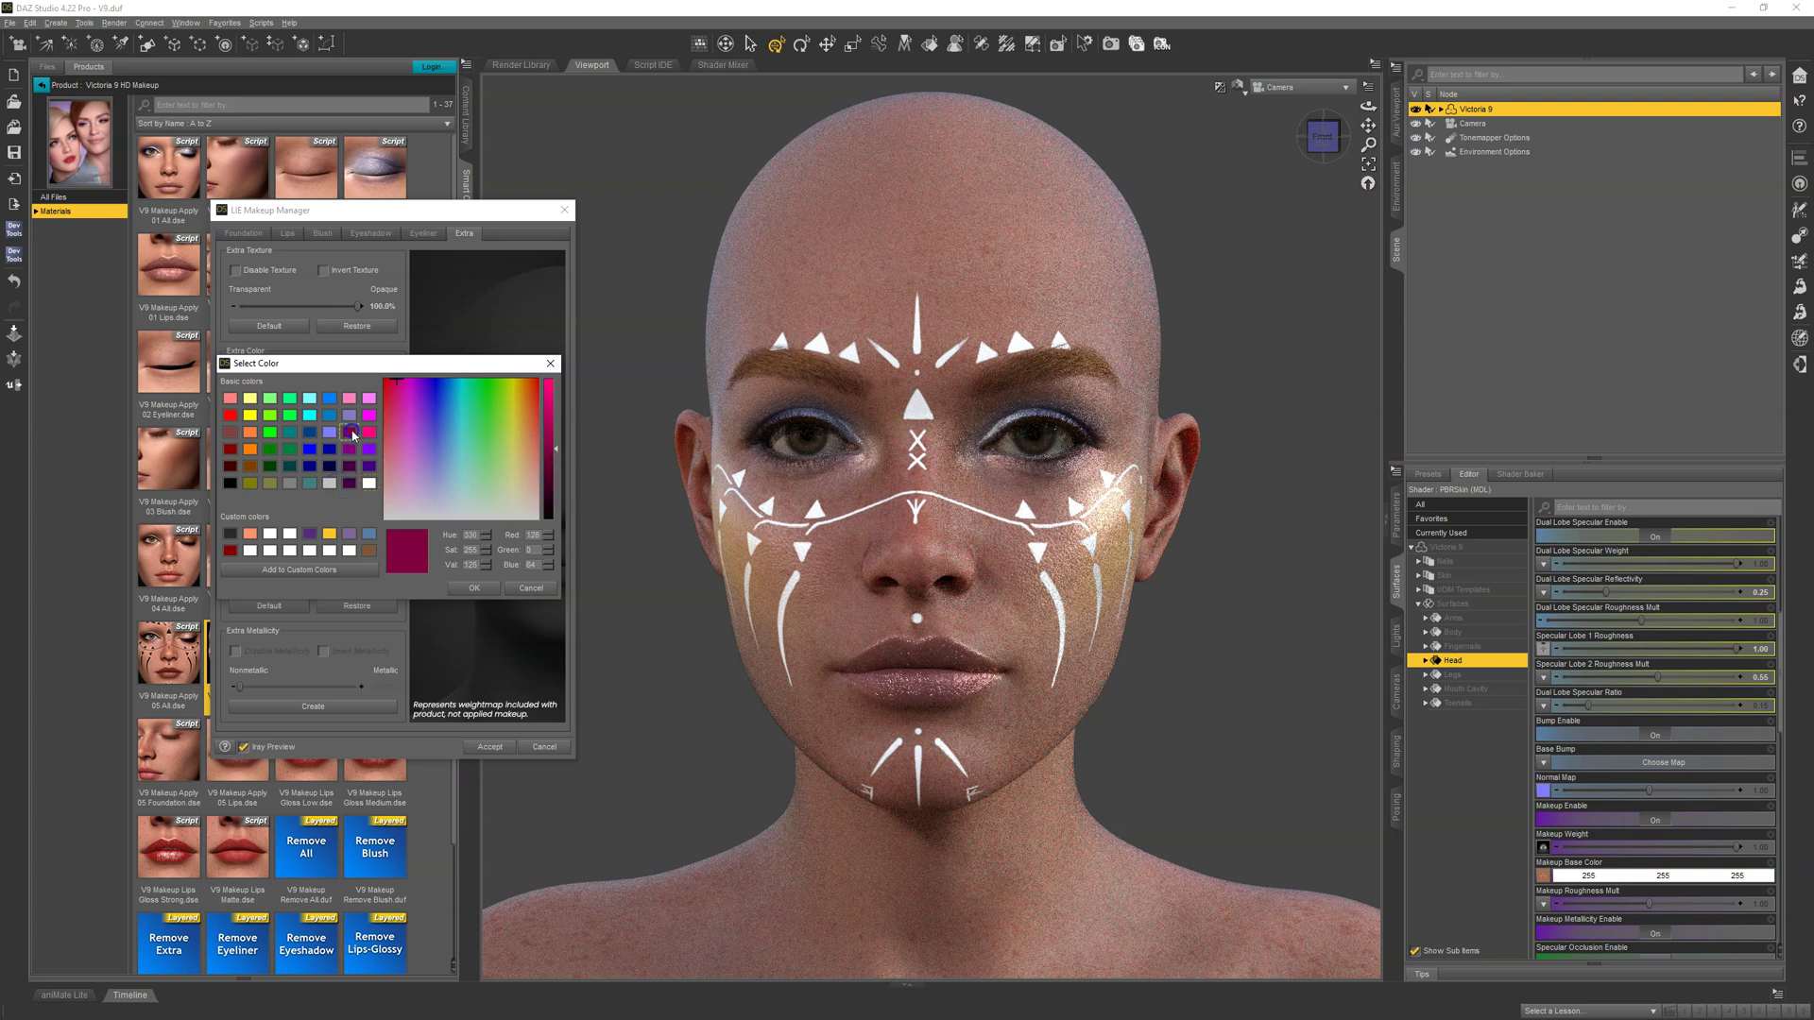
pyautogui.click(470, 589)
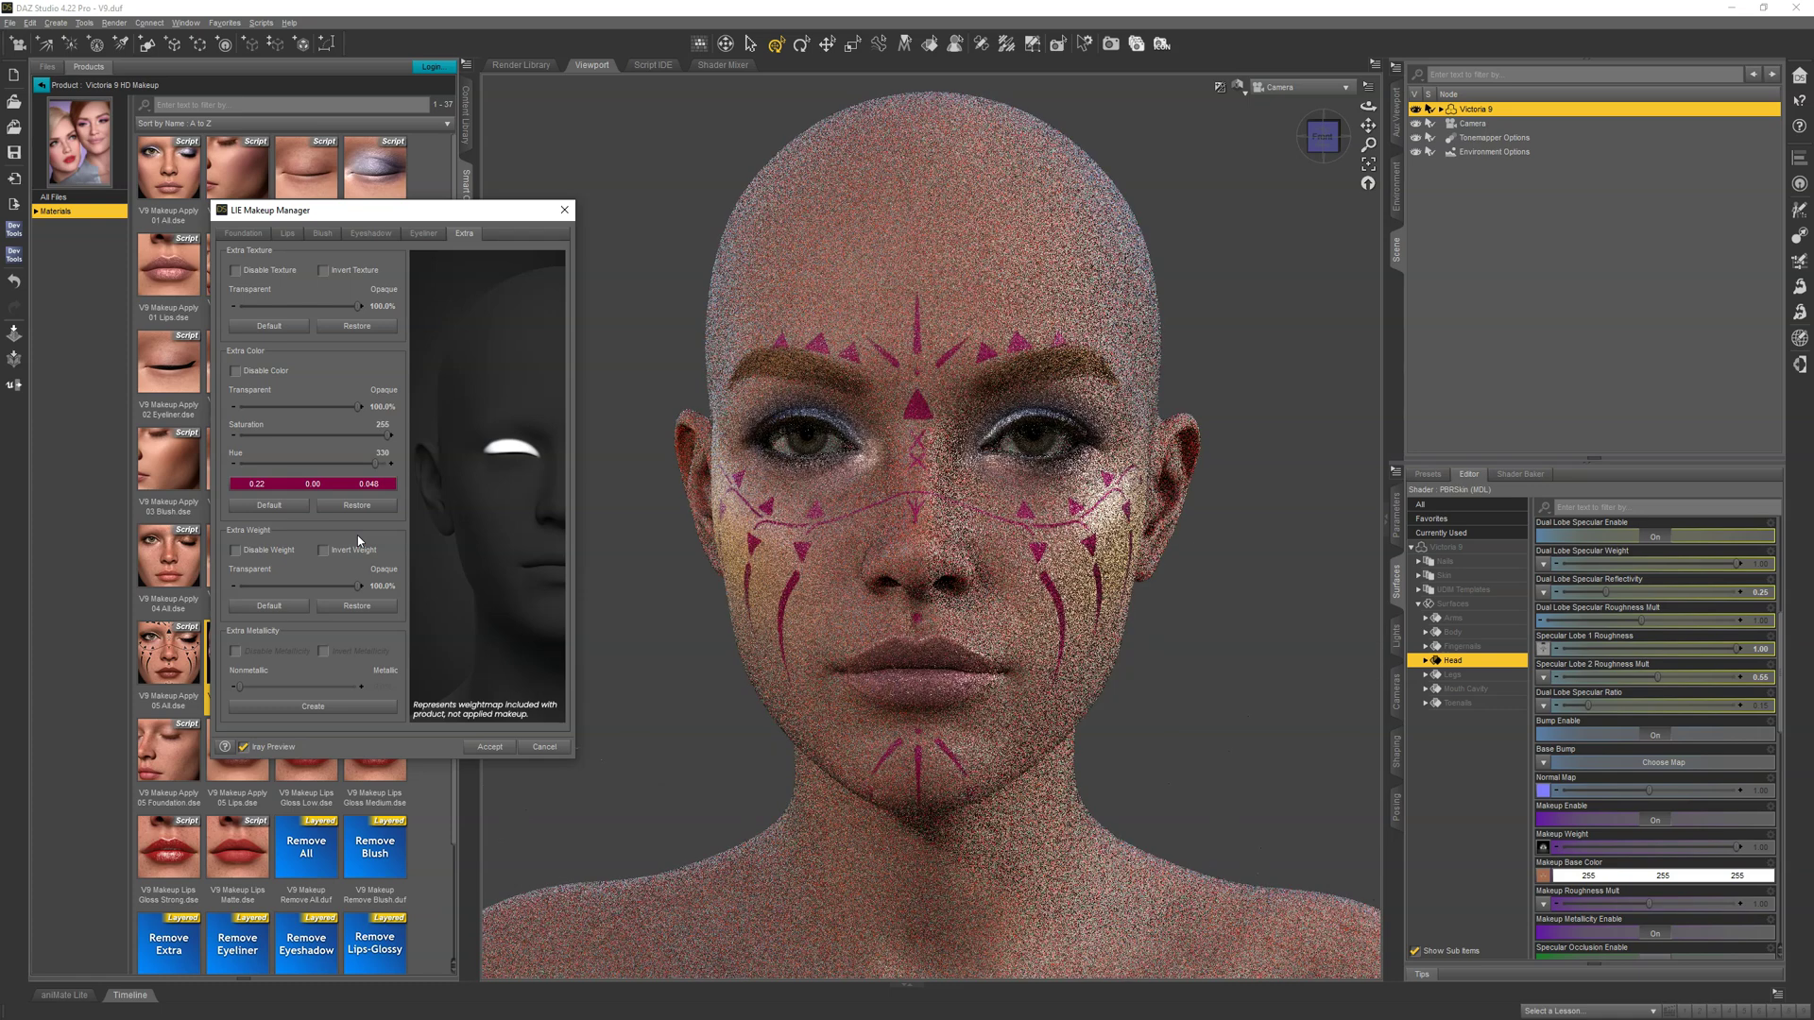
# Step: Reduce the extra color opacity to about 69%, and create an extra metallicity layer at about 74%
pyautogui.moveTo(358, 406); pyautogui.dragTo(322, 406)
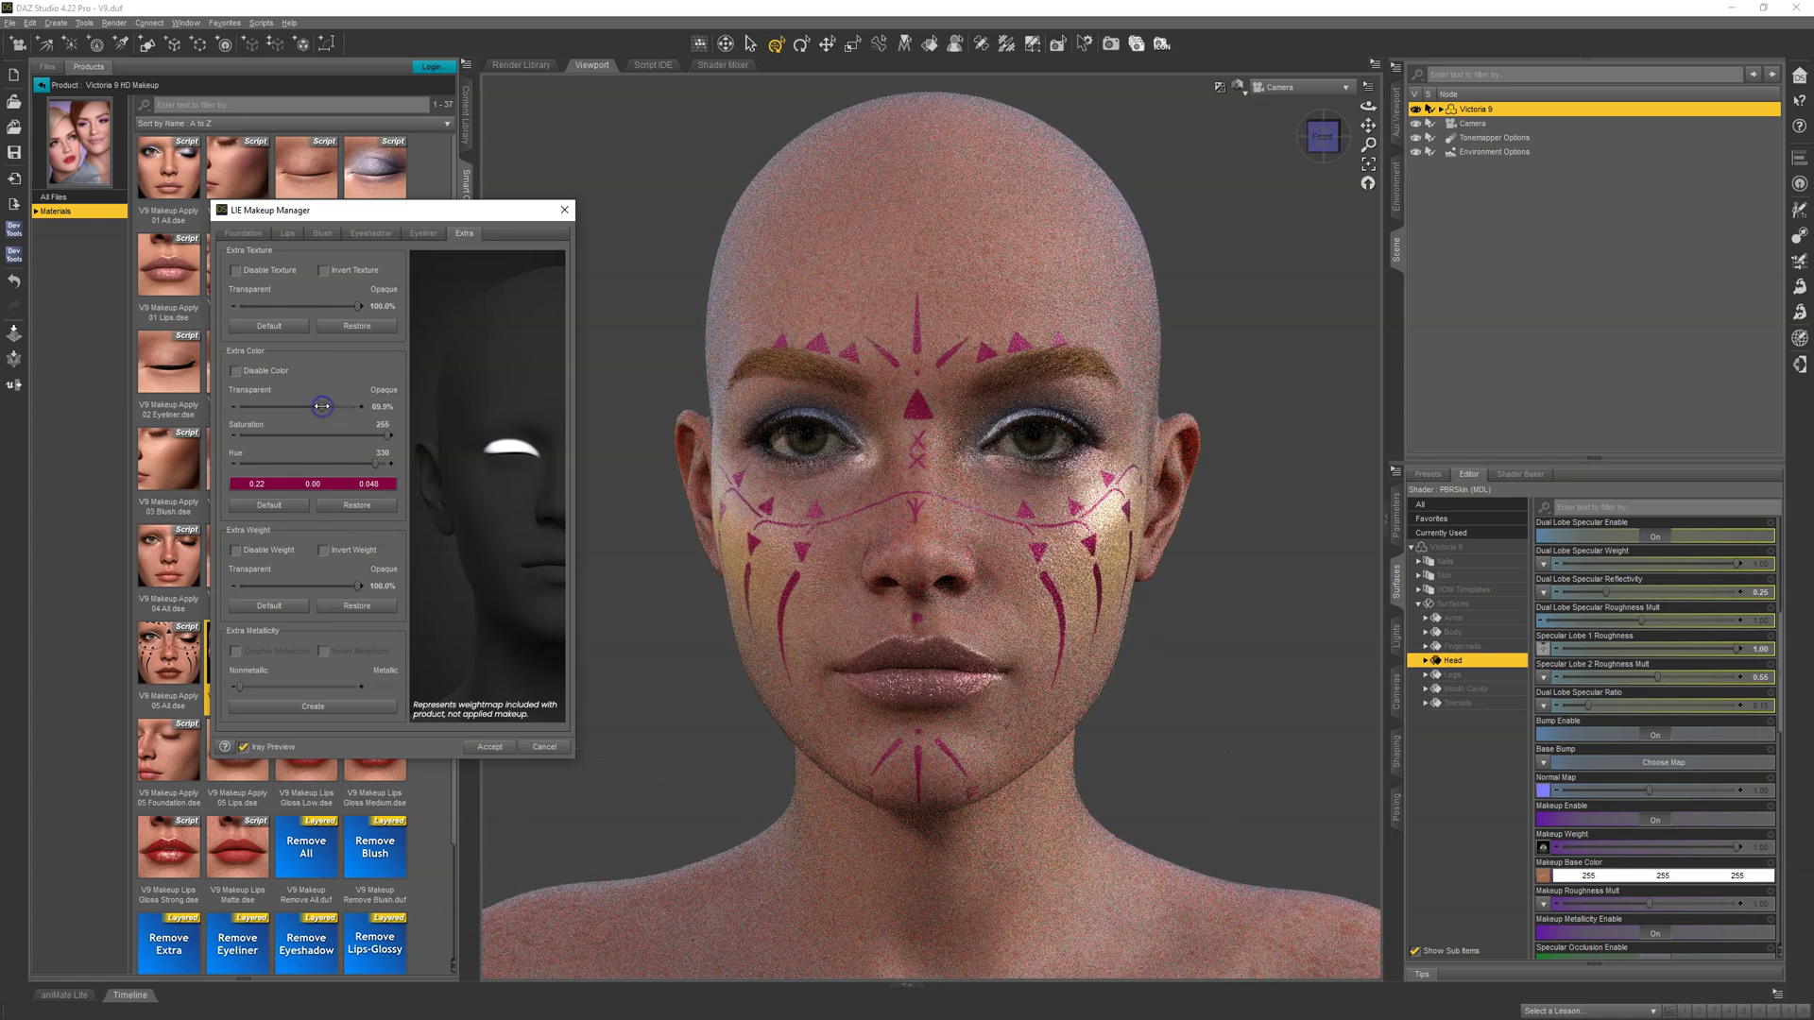
pyautogui.click(385, 507)
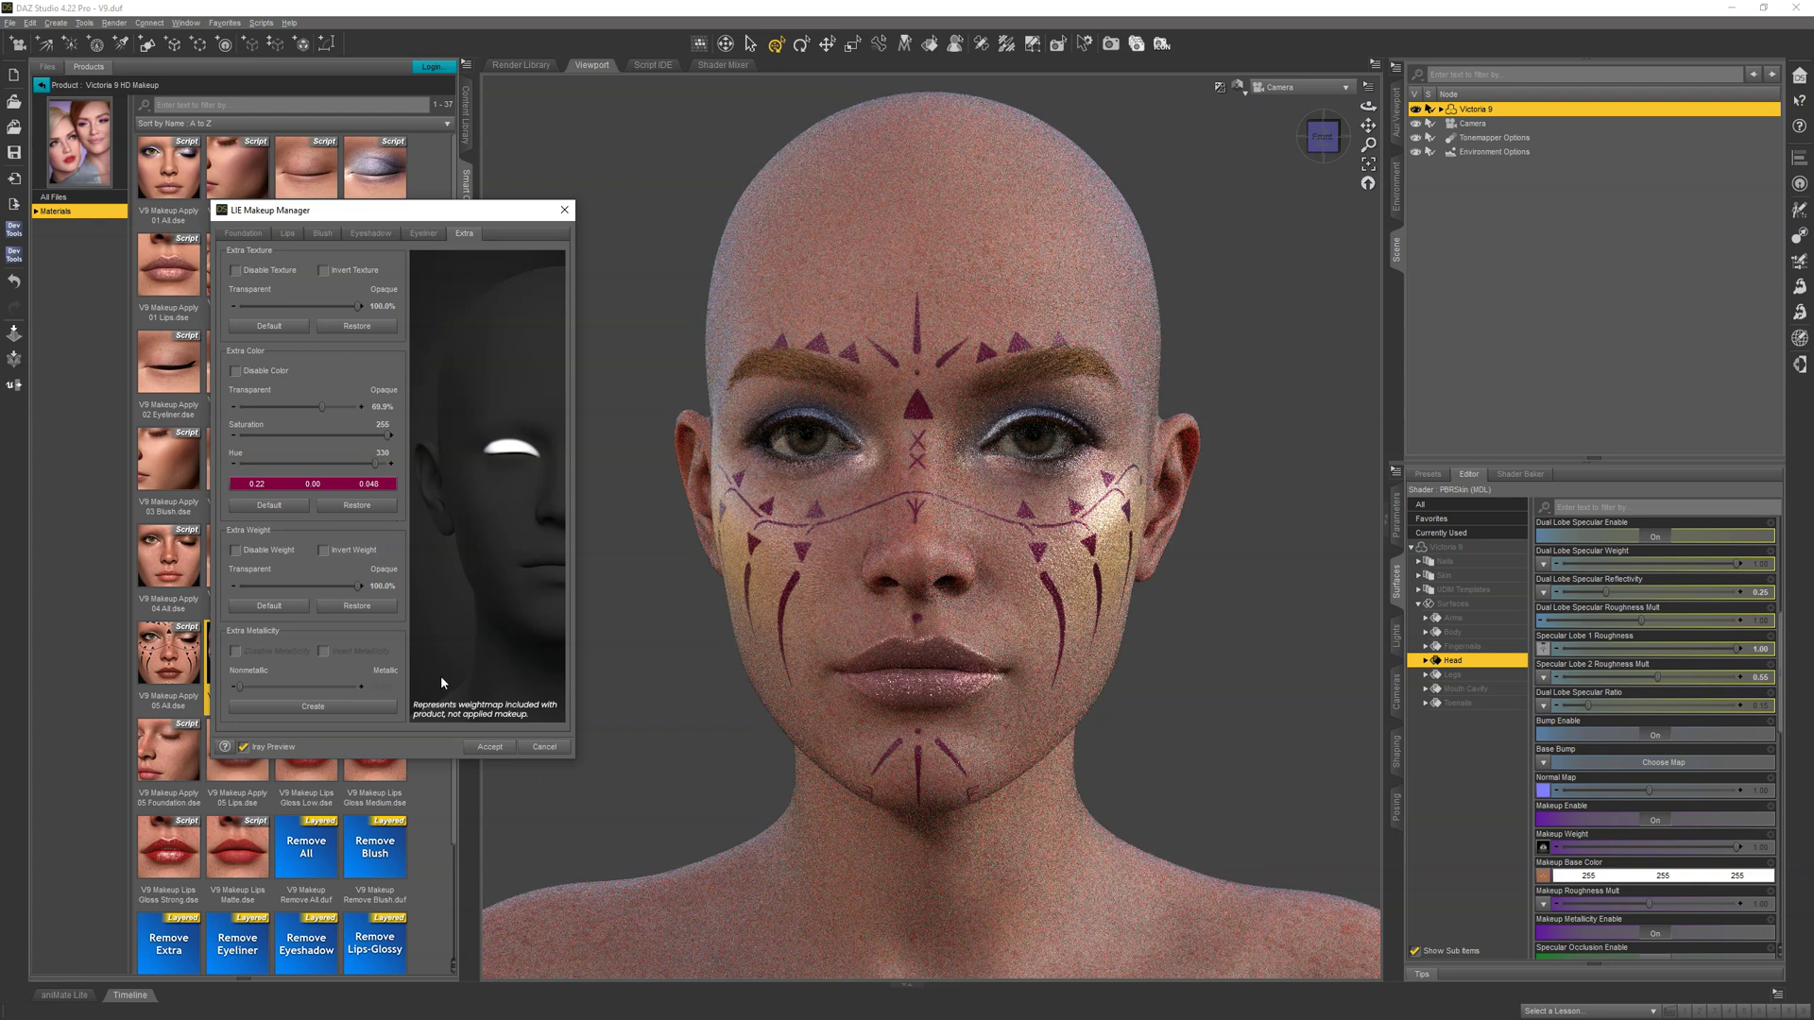
pyautogui.click(320, 708)
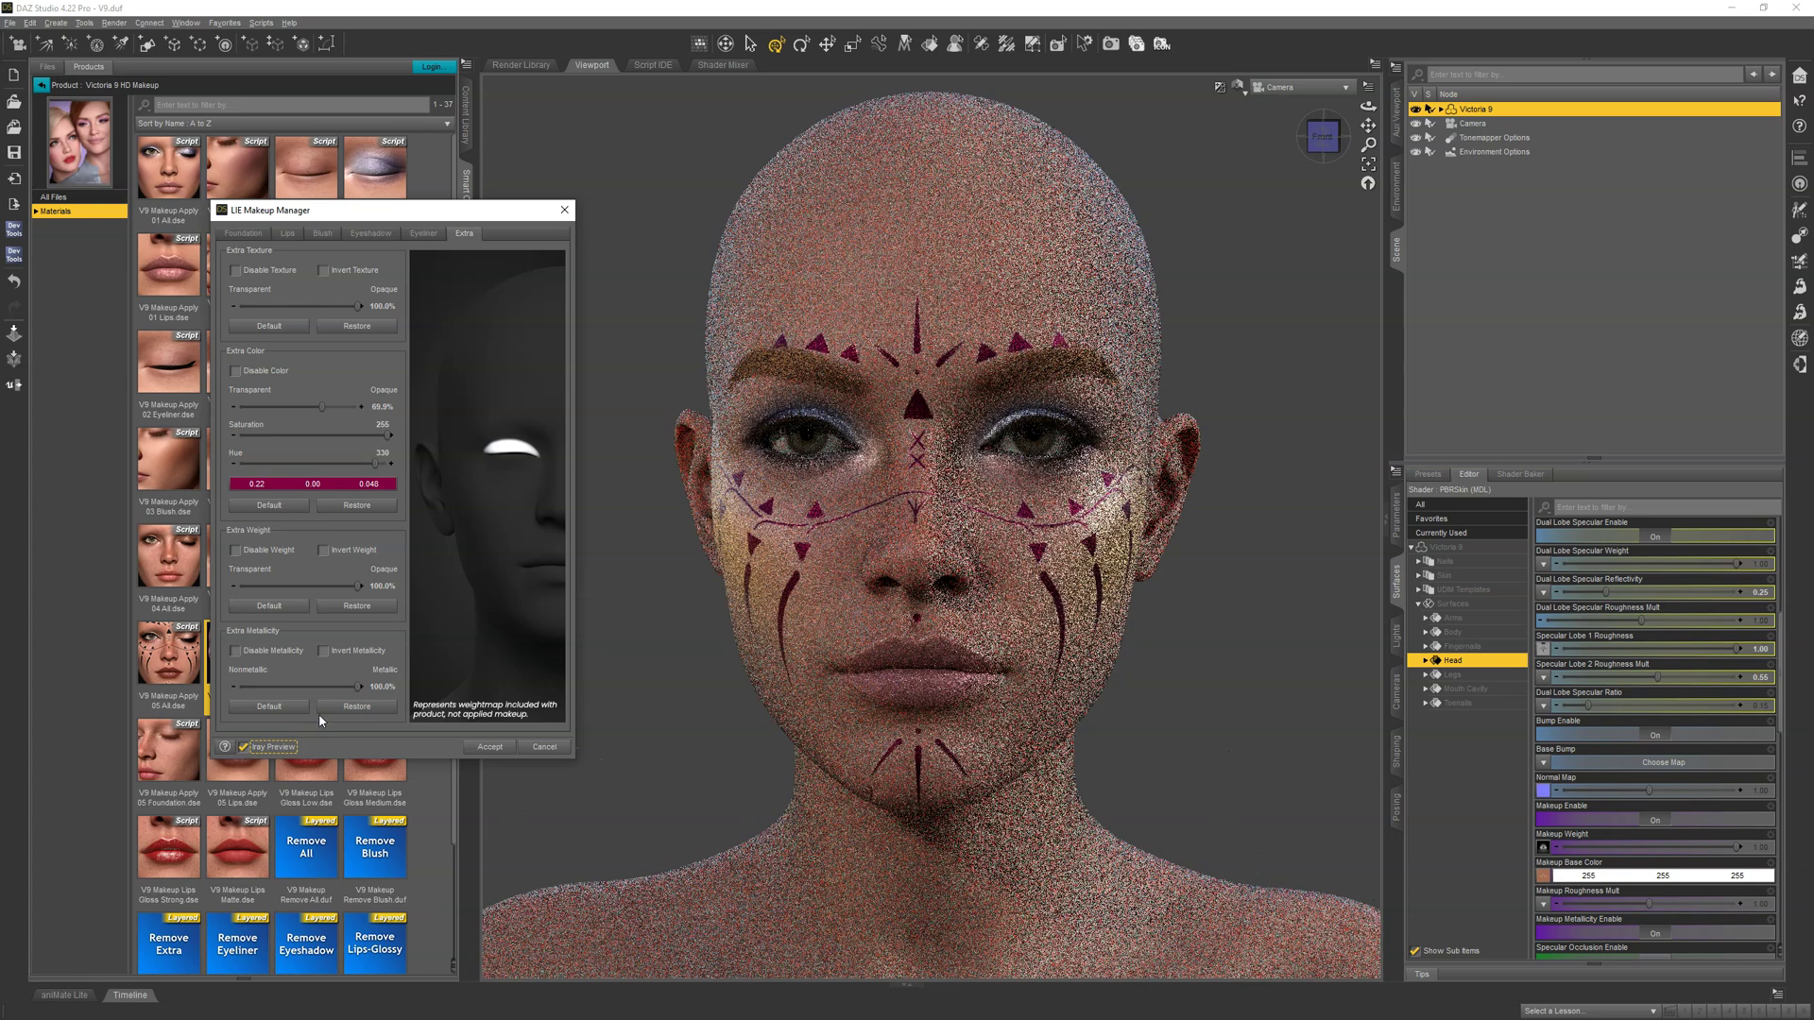
pyautogui.moveTo(345, 694); pyautogui.dragTo(329, 692)
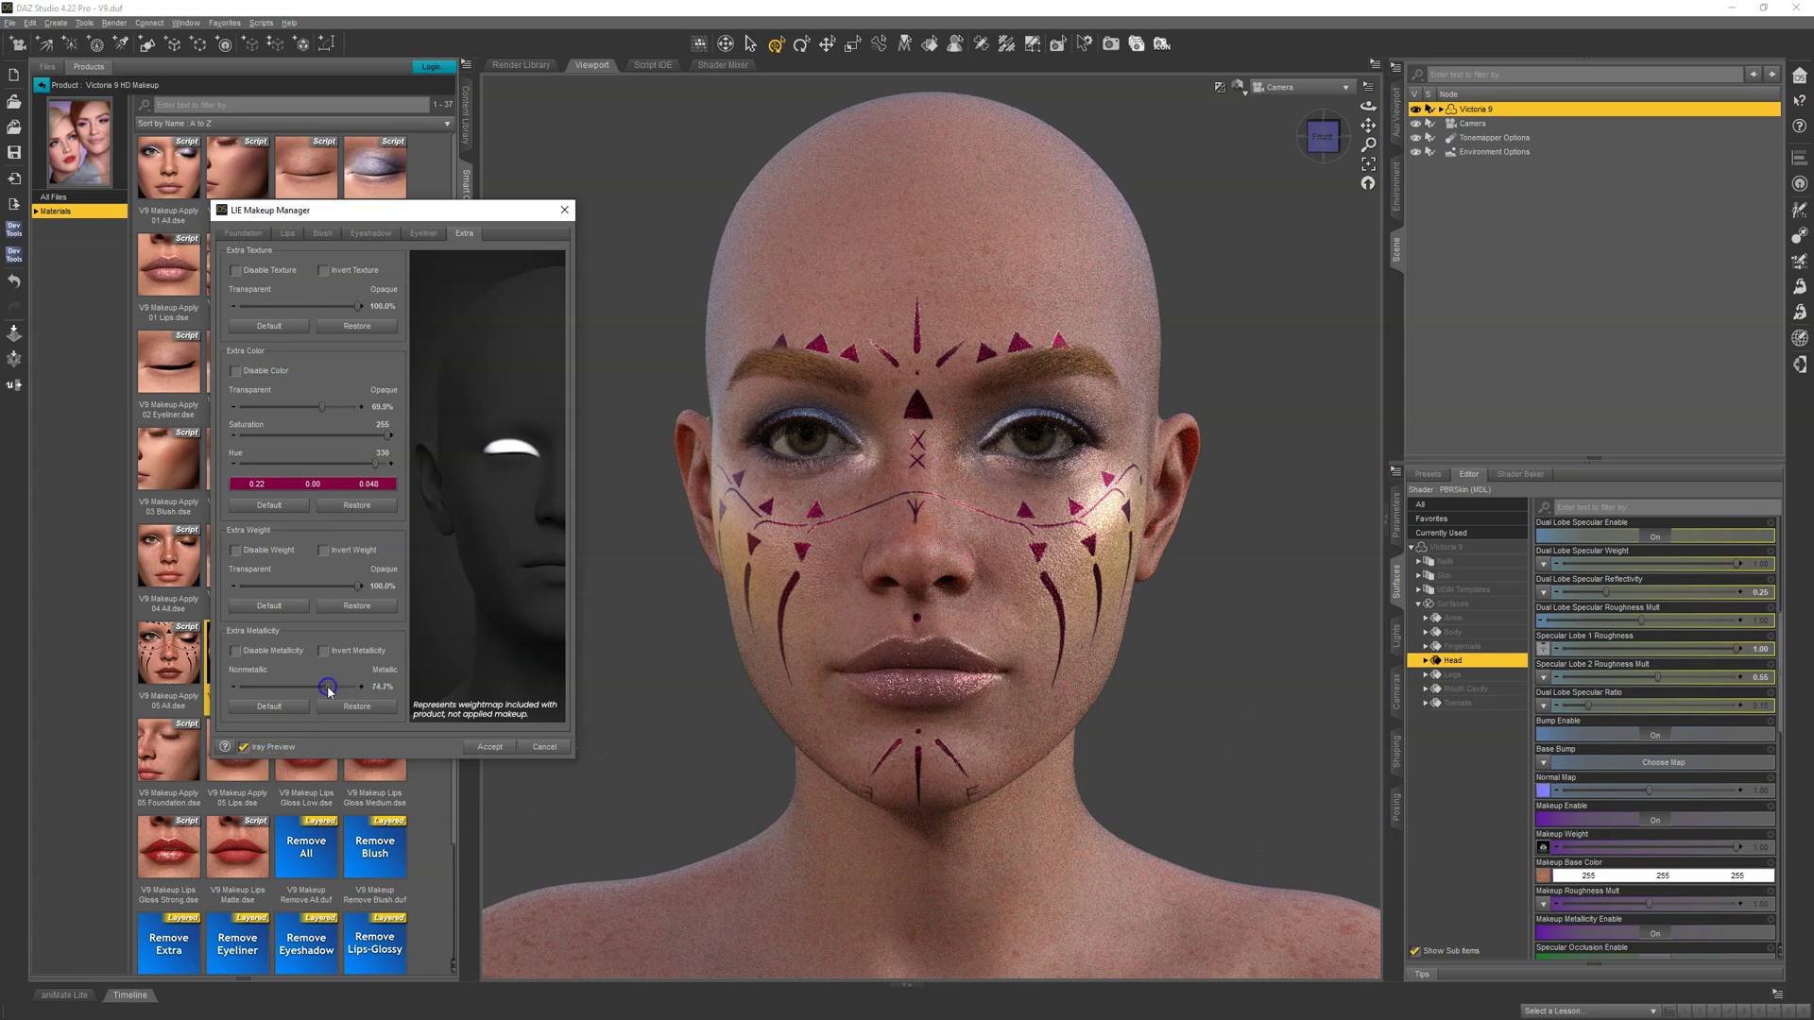